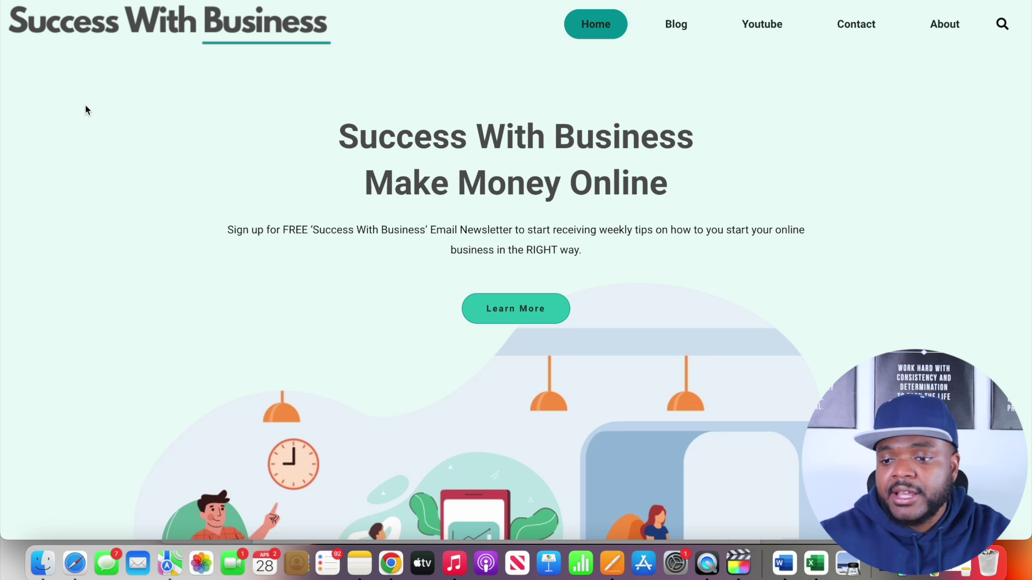
# Step: Browse the Success With Business home page, stepping the blog carousel back and forward
pyautogui.scroll(-3, 86, 108)
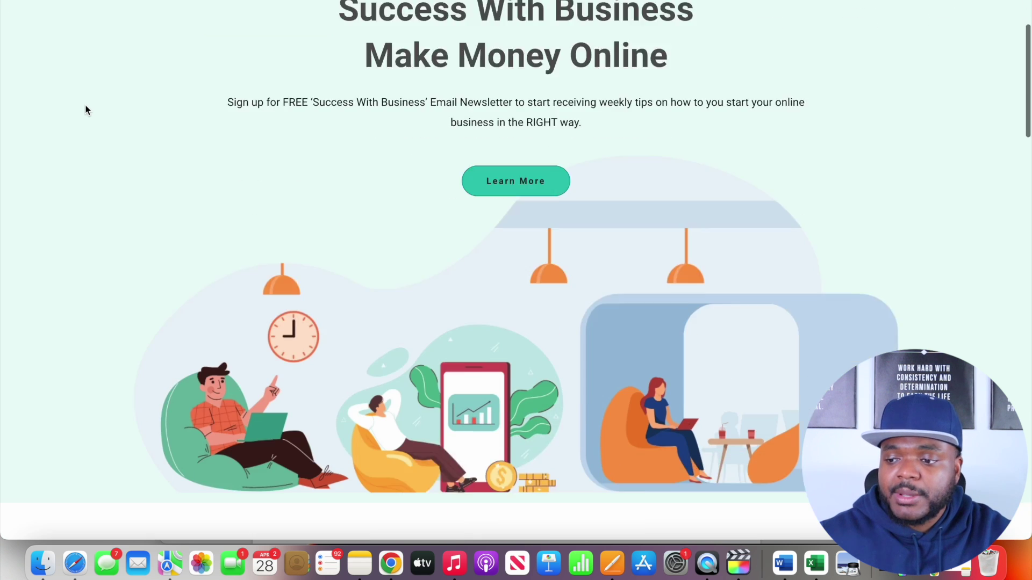
pyautogui.scroll(-4, 86, 107)
pyautogui.scroll(-2, 86, 107)
pyautogui.scroll(-6, 86, 109)
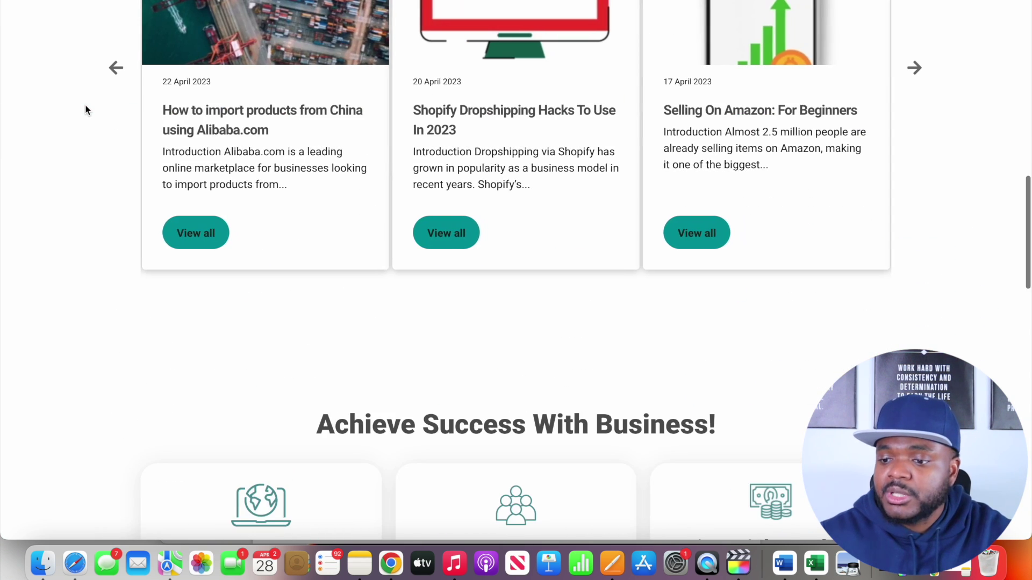
pyautogui.scroll(4, 86, 109)
pyautogui.click(114, 293)
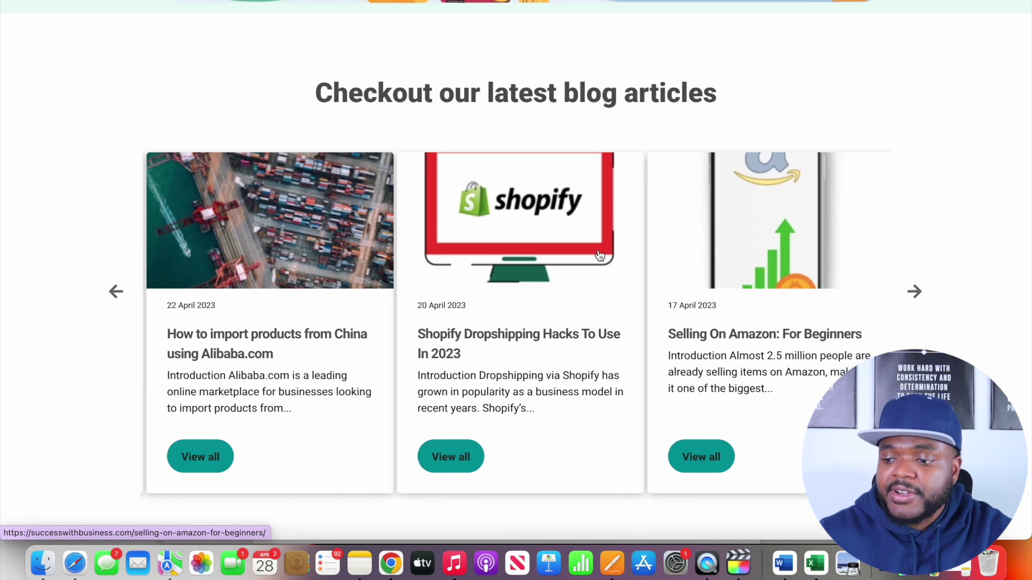
pyautogui.click(914, 292)
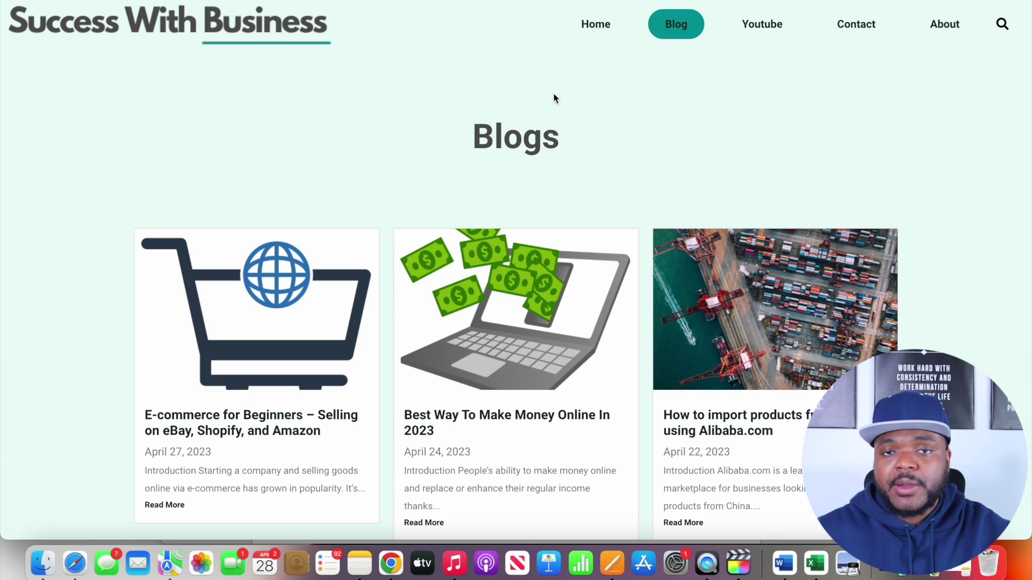
# Step: Scroll through the Blogs page's article listings
pyautogui.scroll(-1, 569, 152)
pyautogui.scroll(-15, 569, 151)
pyautogui.scroll(-3, 569, 152)
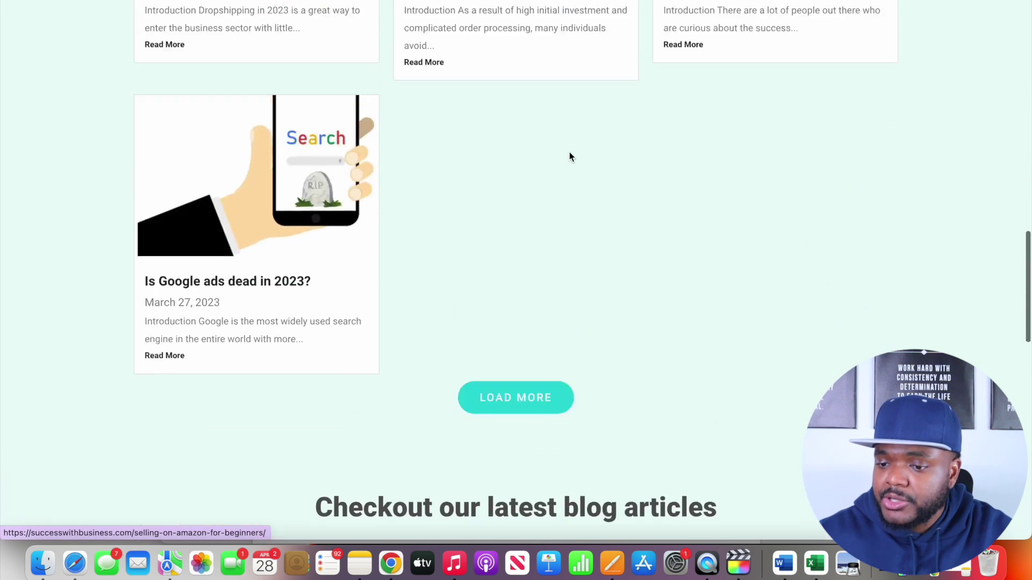
pyautogui.scroll(9, 569, 151)
pyautogui.scroll(-3, 792, 398)
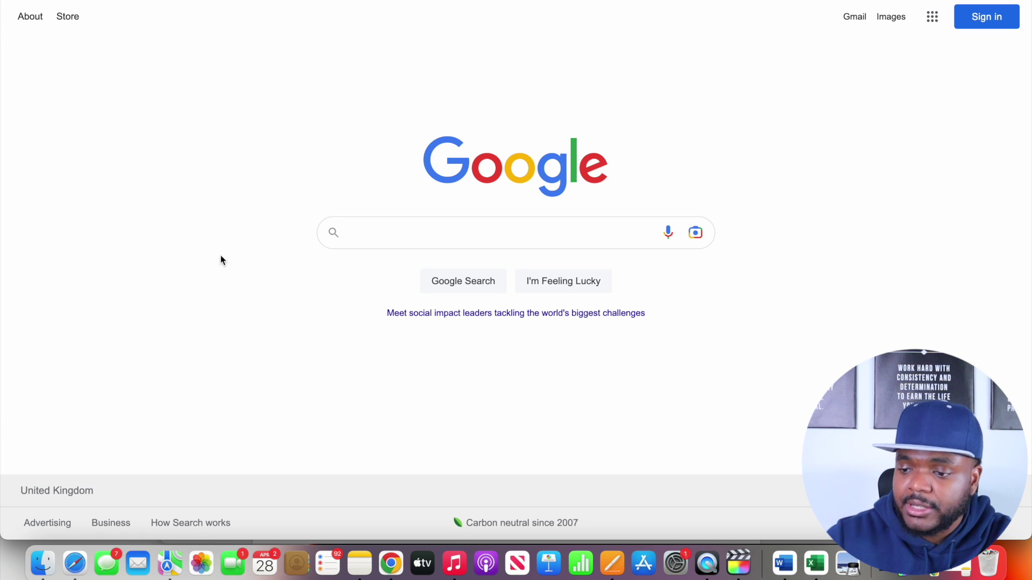
# Step: Search Google for 'Why ebay dropshipping is worth doing in 2023'
pyautogui.write('Why ebay dropshipping is worth doing in 2023')
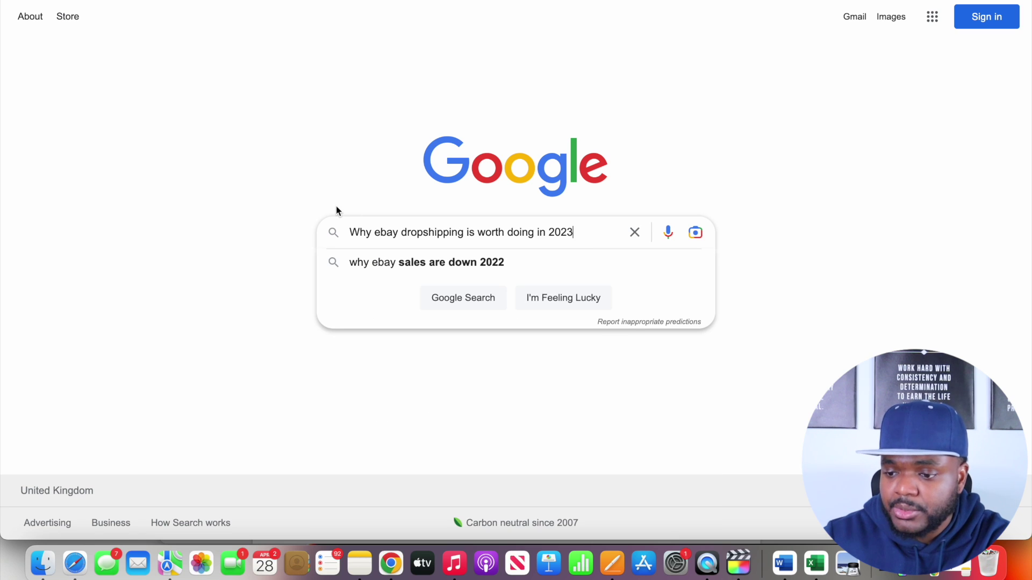
pyautogui.click(246, 196)
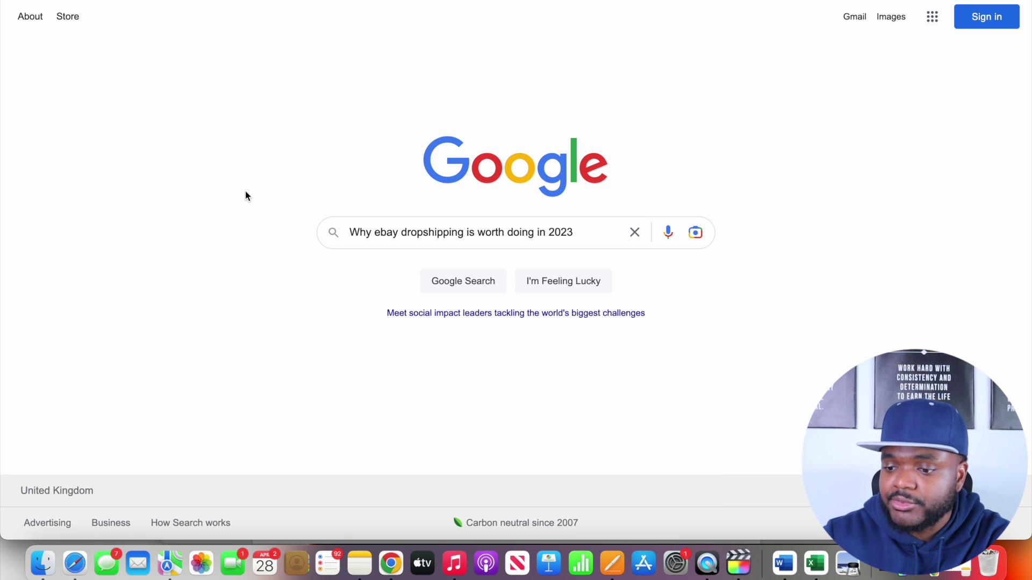
pyautogui.click(466, 282)
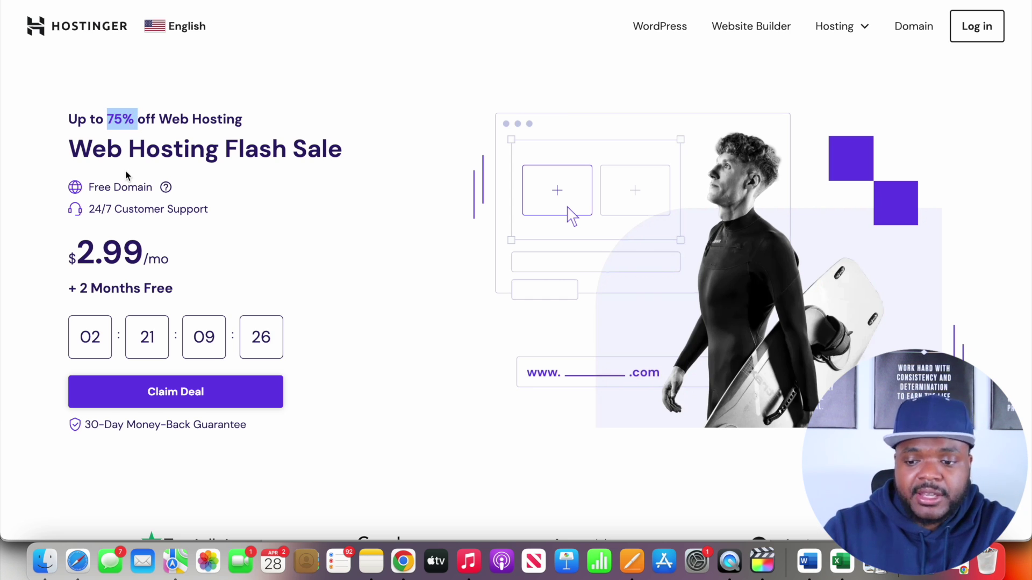
# Step: Highlight the discount and free-months offer, then jump to the hosting plans
pyautogui.click(102, 152)
pyautogui.moveTo(78, 289); pyautogui.dragTo(163, 289)
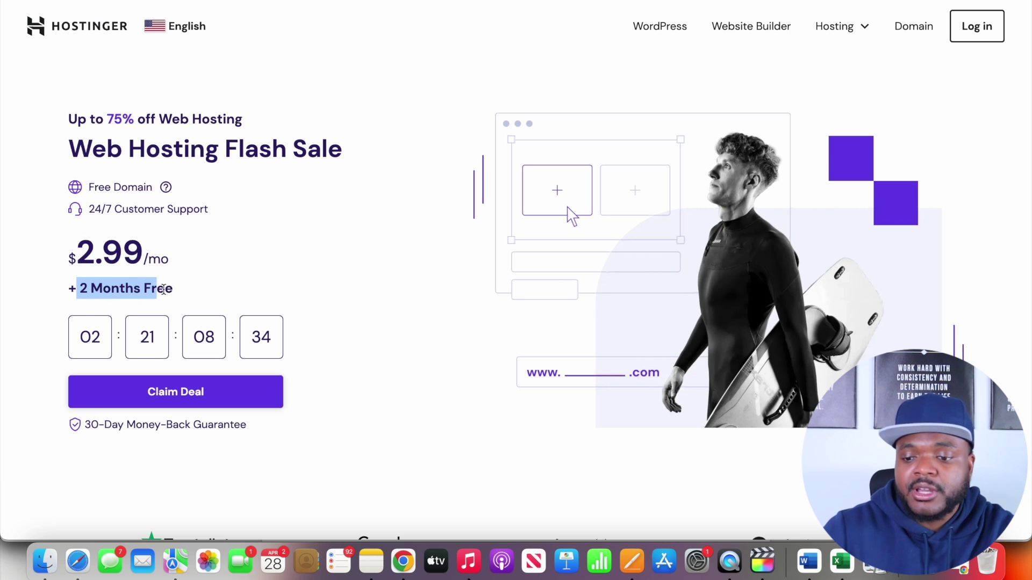
pyautogui.click(164, 372)
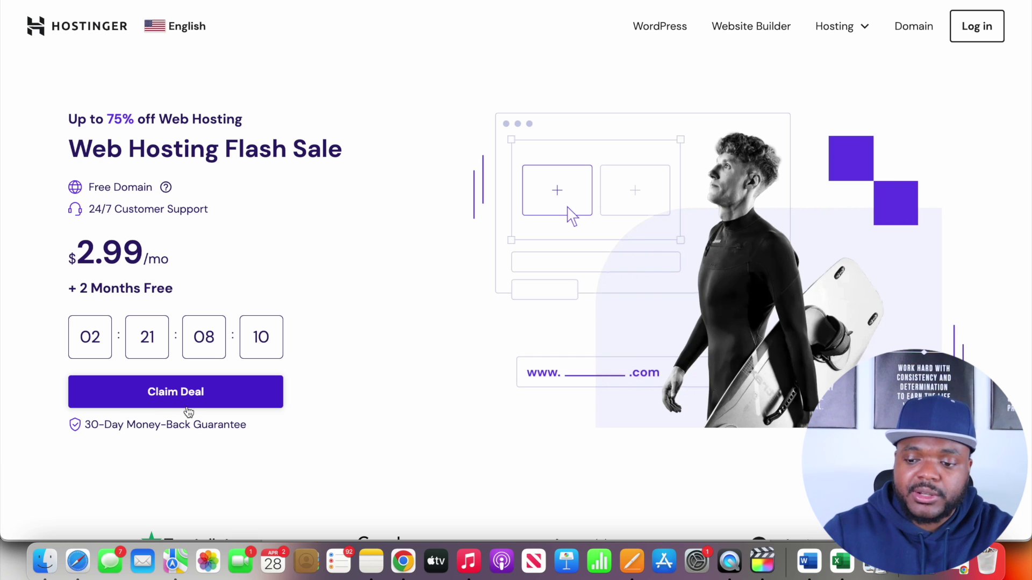
pyautogui.click(164, 401)
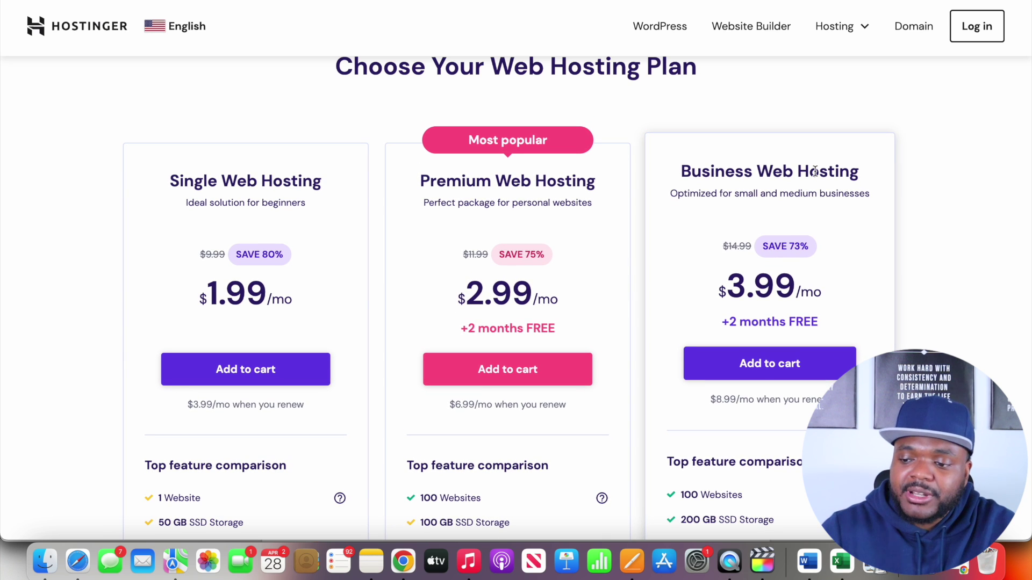
# Step: Compare the hosting plans and add Premium Web Hosting to the cart
pyautogui.scroll(-1, 688, 169)
pyautogui.scroll(-4, 645, 295)
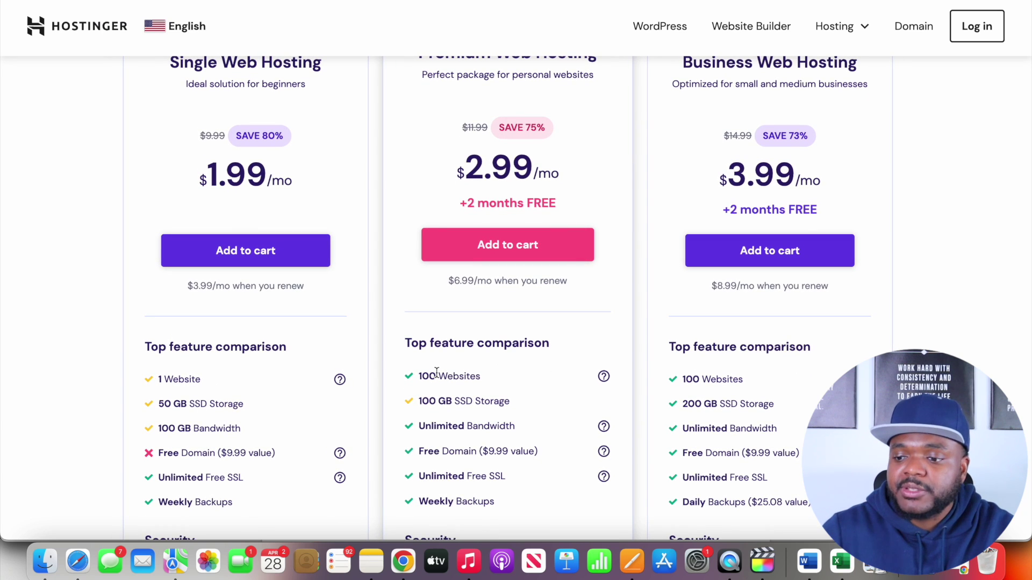
pyautogui.scroll(1, 503, 305)
pyautogui.scroll(1, 510, 306)
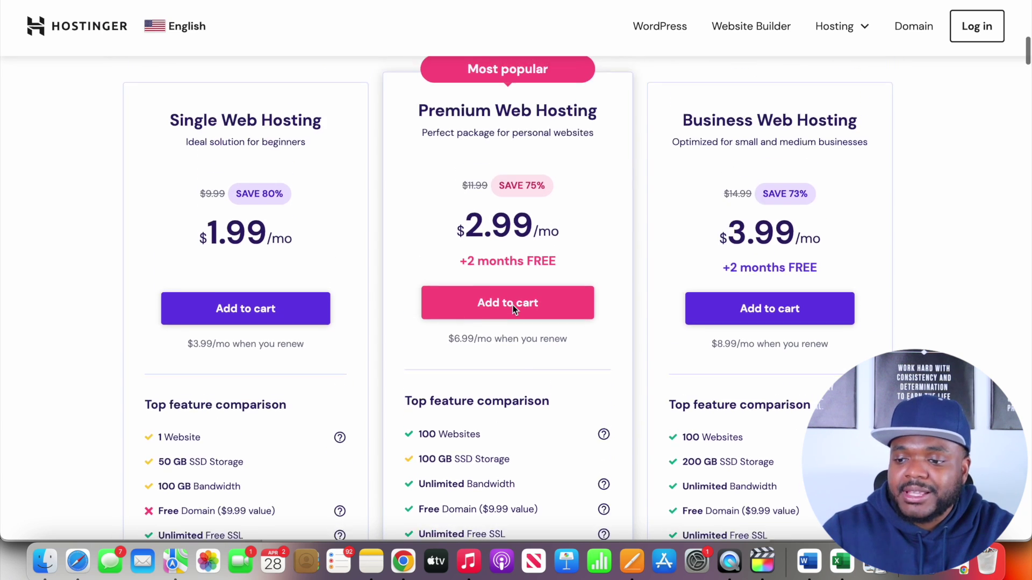
pyautogui.scroll(1, 511, 305)
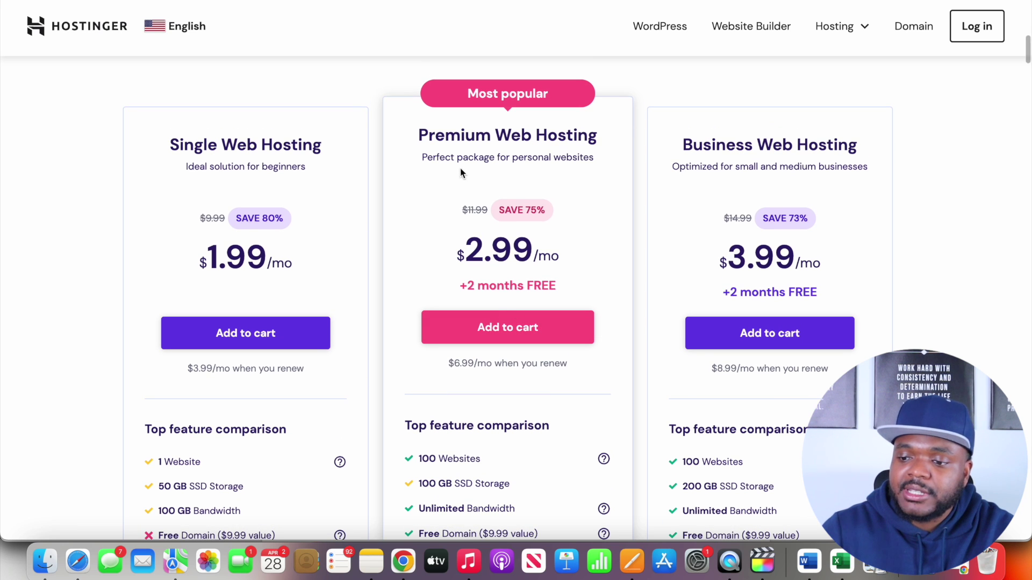
pyautogui.scroll(-2, 431, 489)
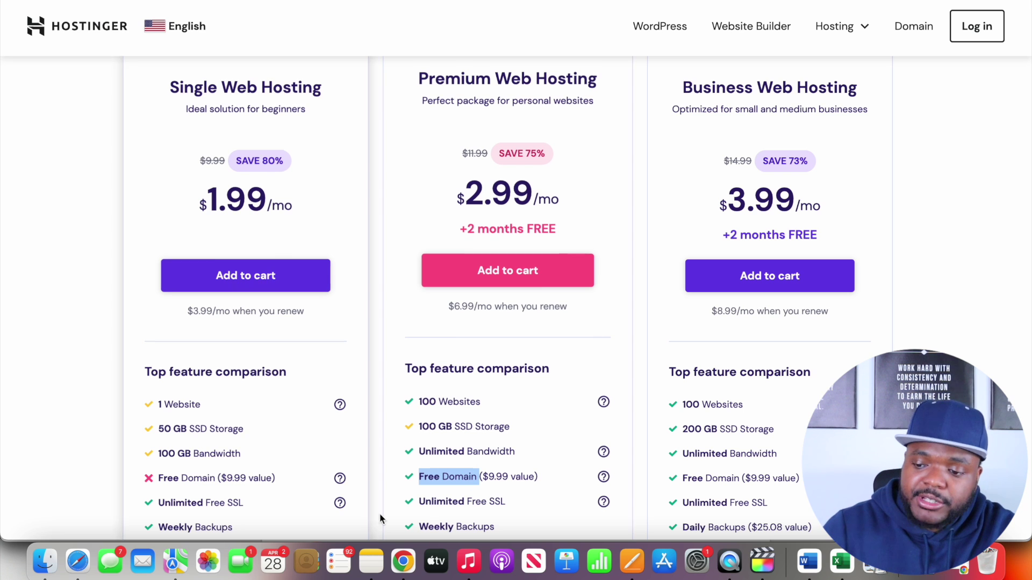
pyautogui.click(421, 403)
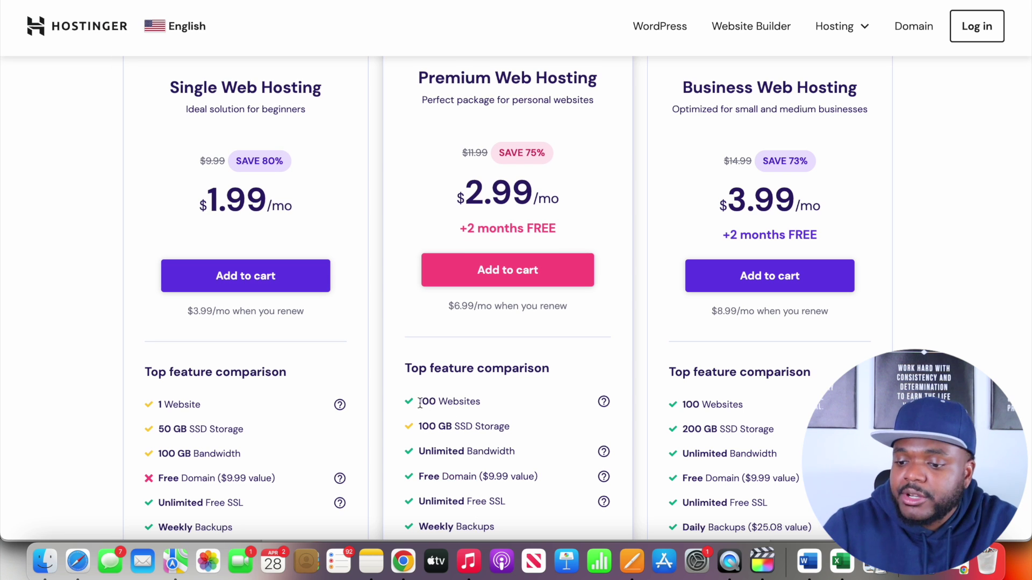
pyautogui.scroll(-1, 485, 407)
pyautogui.scroll(-2, 478, 365)
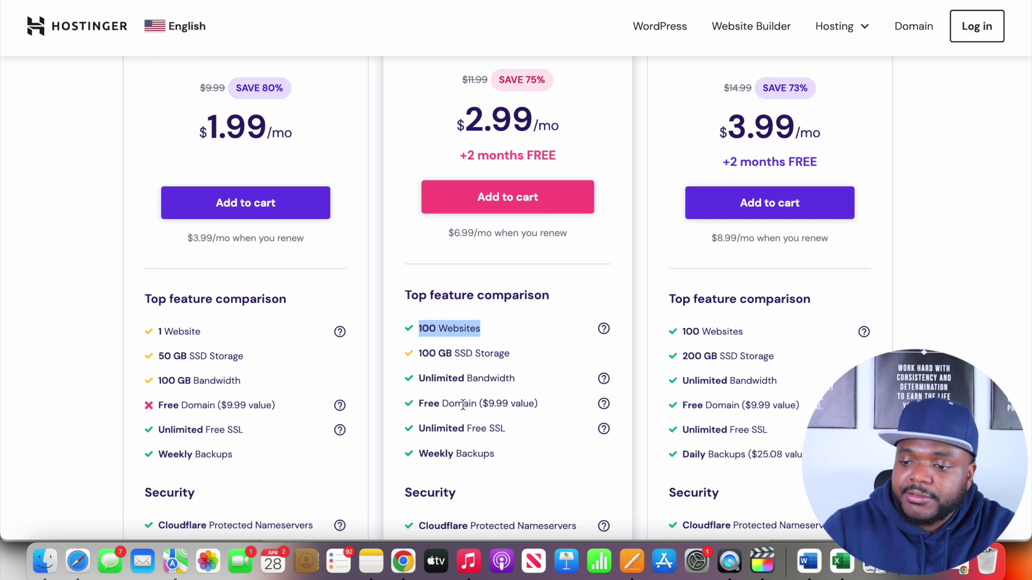
pyautogui.scroll(5, 461, 434)
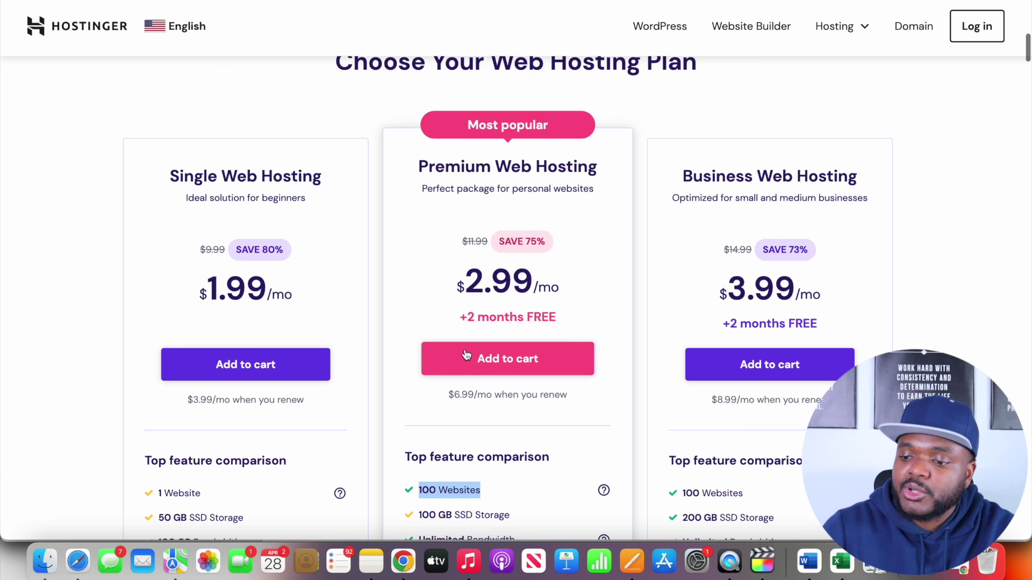
pyautogui.click(466, 355)
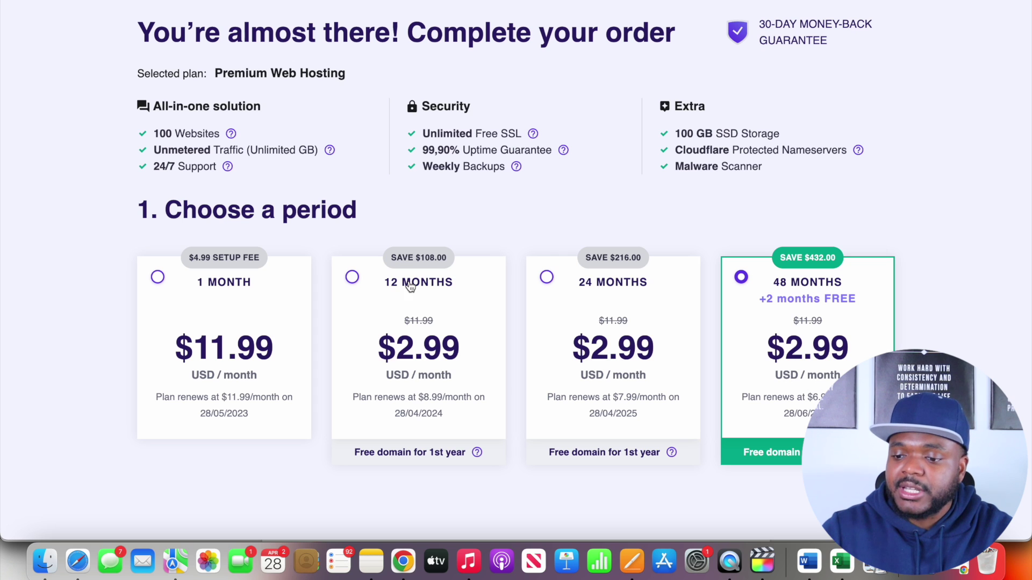
# Step: Select the 12-month period and highlight the 75% discount and -$108.00 lines
pyautogui.click(352, 278)
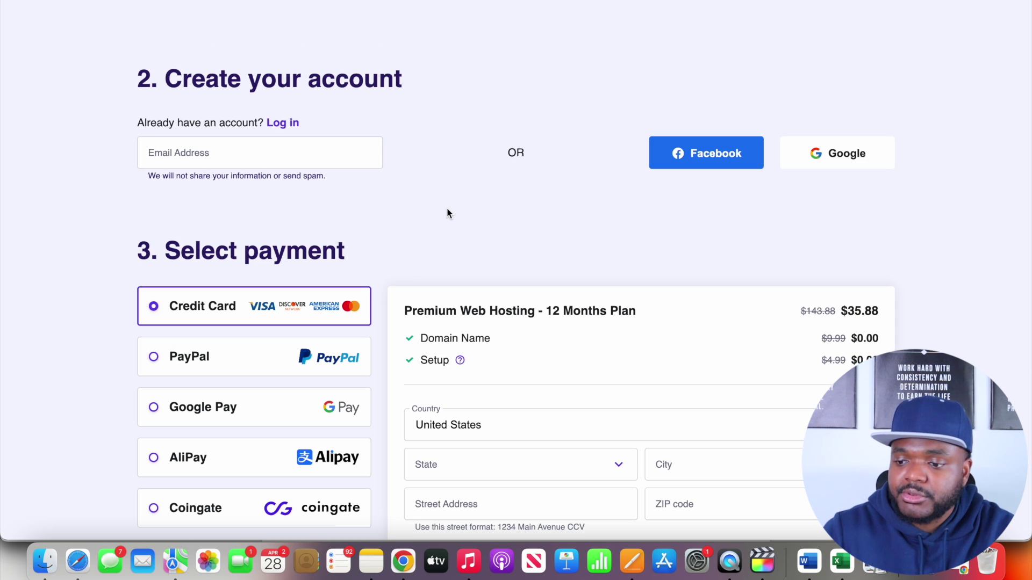
pyautogui.scroll(-2, 449, 212)
pyautogui.scroll(-5, 448, 213)
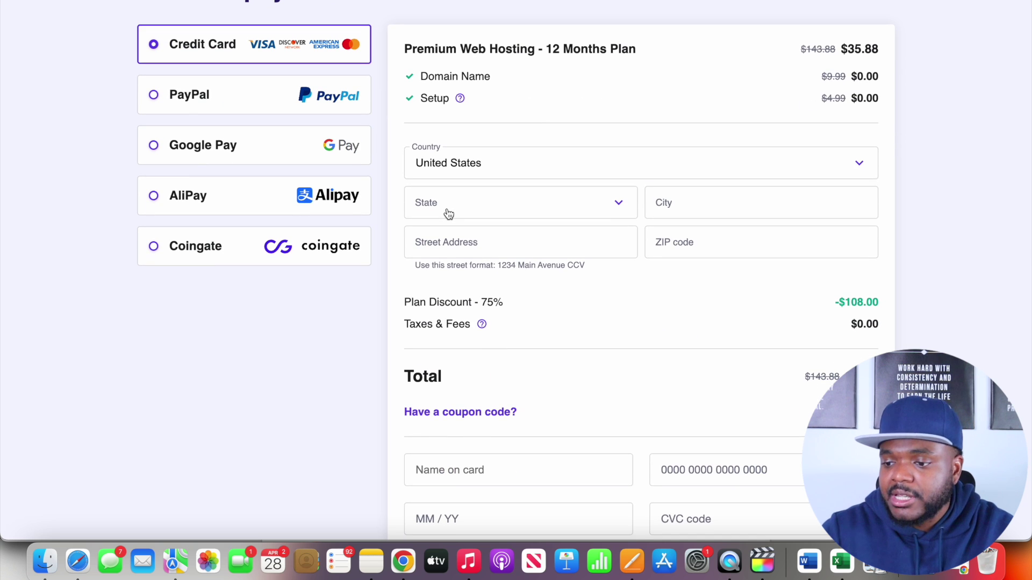
pyautogui.scroll(-1, 649, 304)
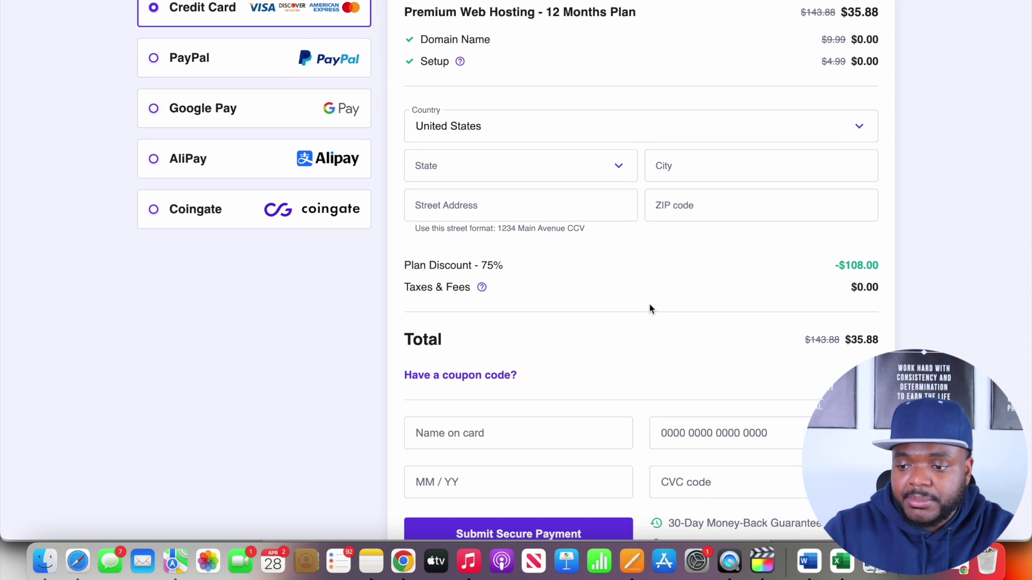
pyautogui.moveTo(482, 266); pyautogui.dragTo(504, 266)
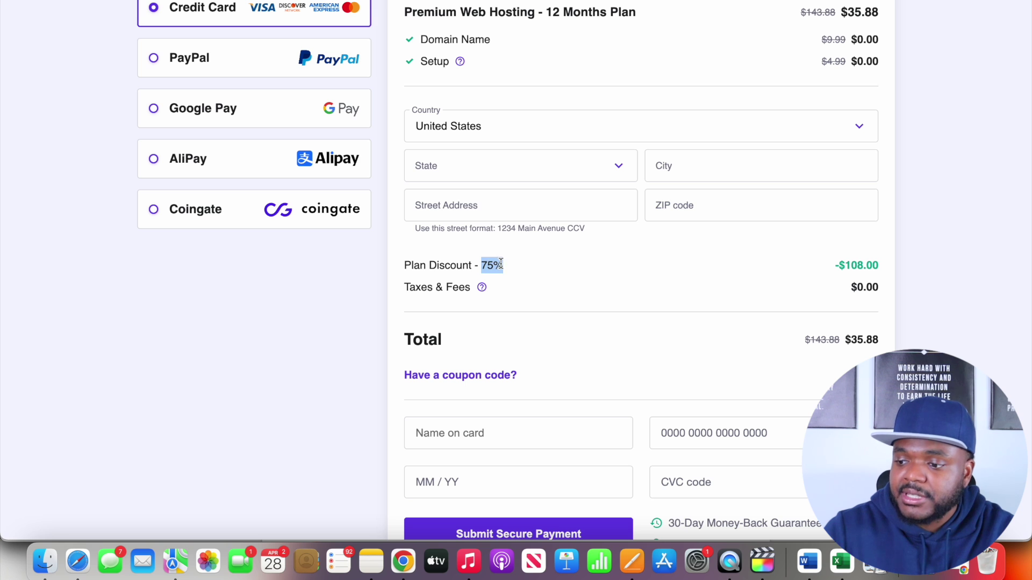
pyautogui.moveTo(832, 266); pyautogui.dragTo(881, 266)
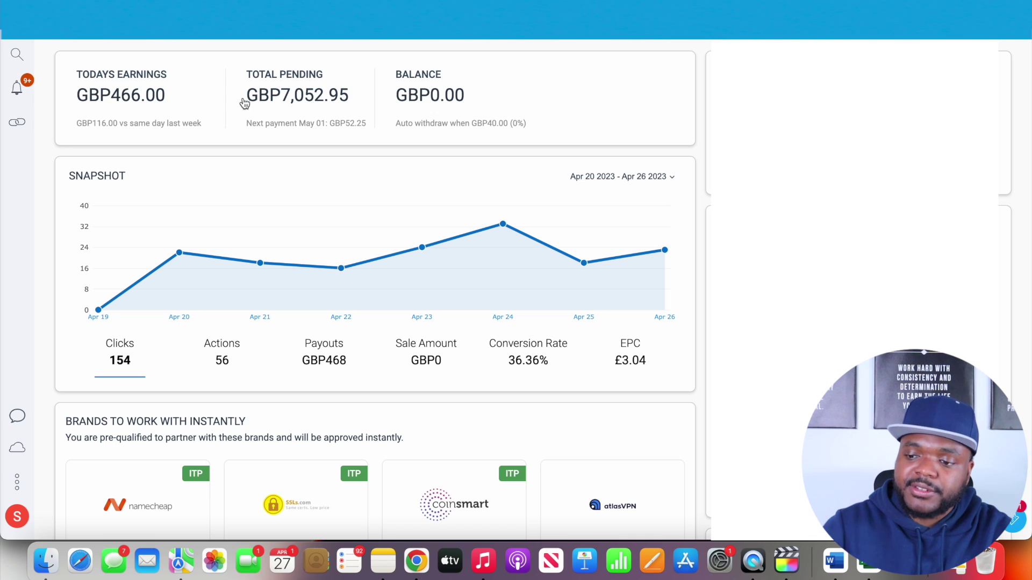
# Step: Highlight the GBP7,052.95 Total Pending earnings on the Impact dashboard
pyautogui.moveTo(243, 102); pyautogui.dragTo(349, 100)
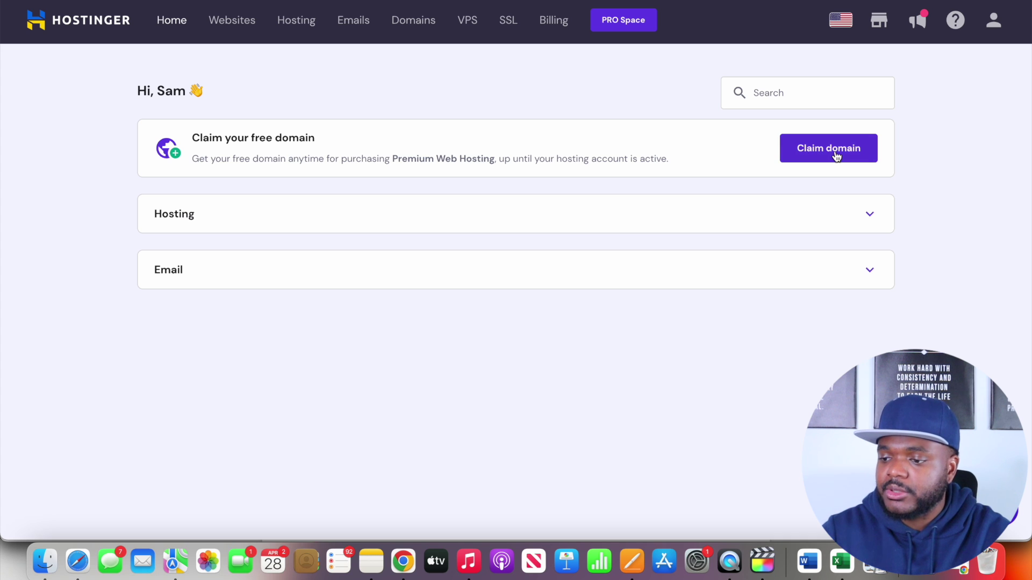
# Step: Start the free domain claim, then open the successwithsam.co.uk site's options menu
pyautogui.click(821, 152)
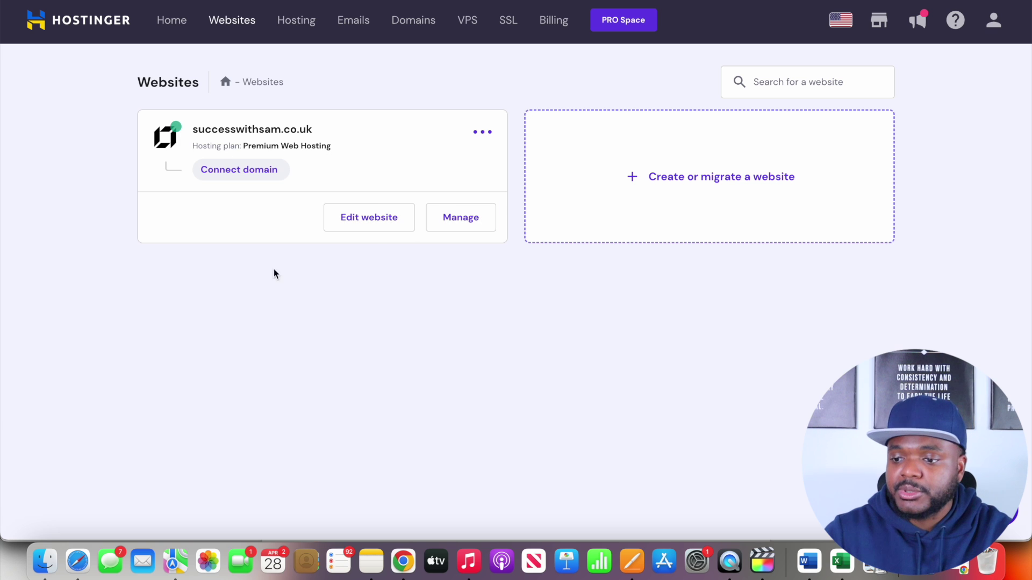
pyautogui.click(483, 133)
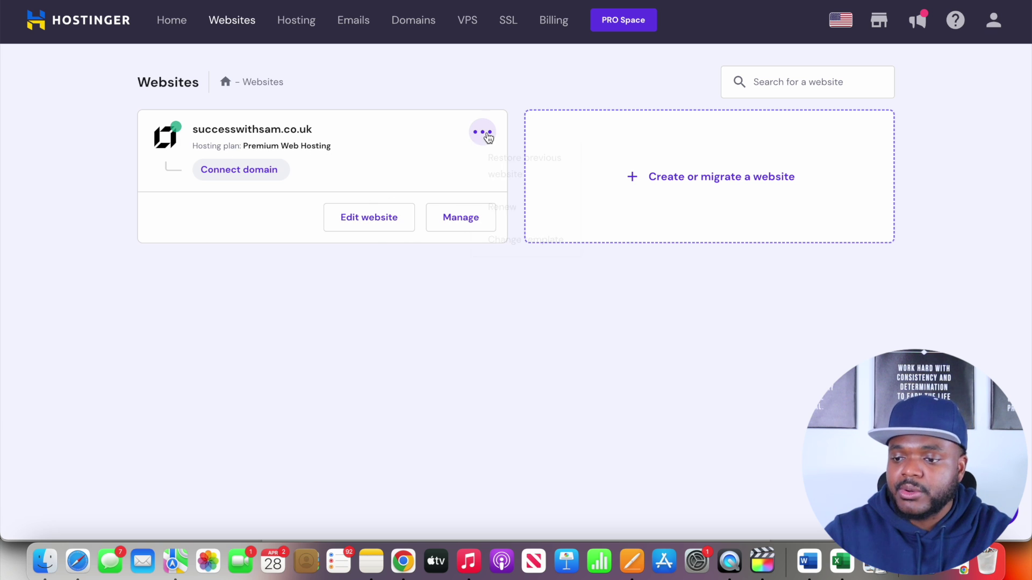
# Step: Confirm changing the site's template, acknowledging the warning
pyautogui.click(511, 241)
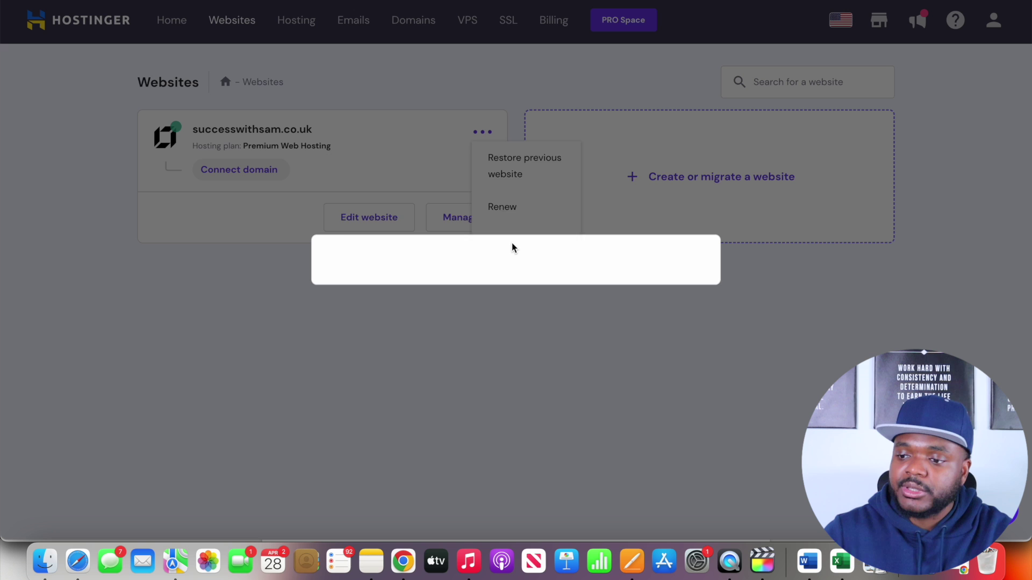
pyautogui.click(358, 265)
pyautogui.click(591, 325)
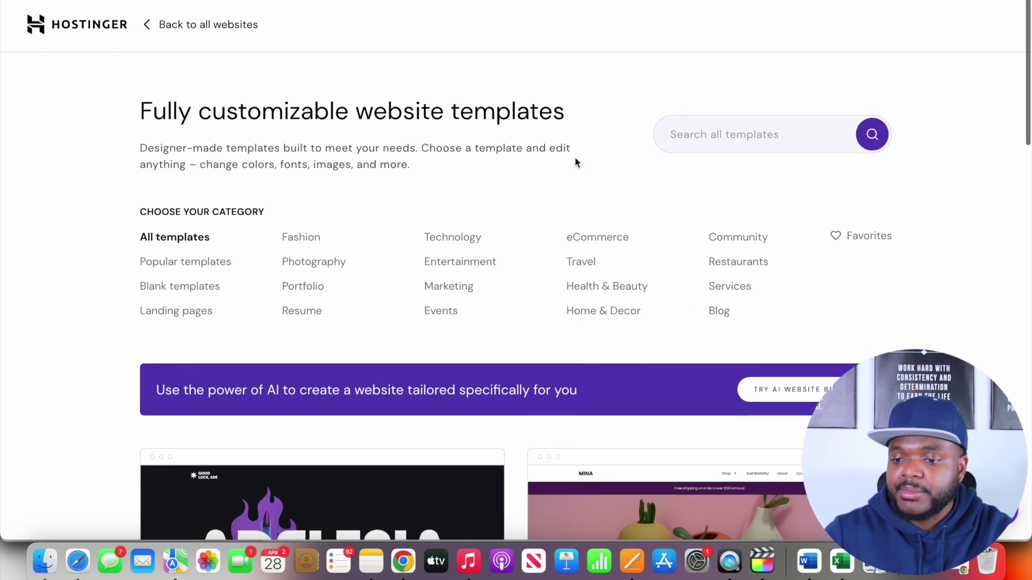
# Step: Browse the template gallery, then choose Try AI Website Builder
pyautogui.scroll(-5, 576, 161)
pyautogui.scroll(-3, 575, 161)
pyautogui.scroll(-3, 644, 164)
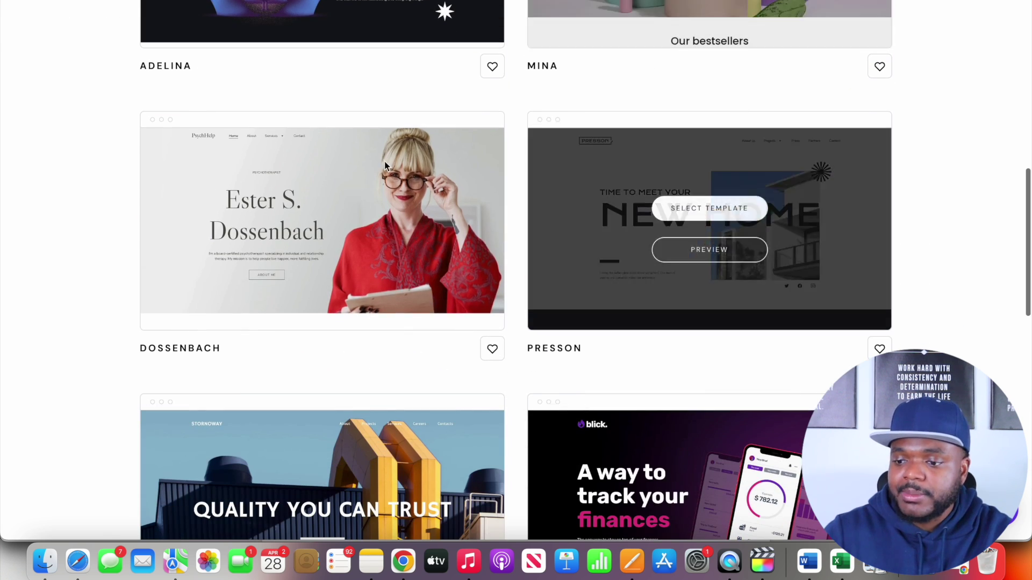
pyautogui.scroll(-5, 568, 249)
pyautogui.scroll(3, 662, 263)
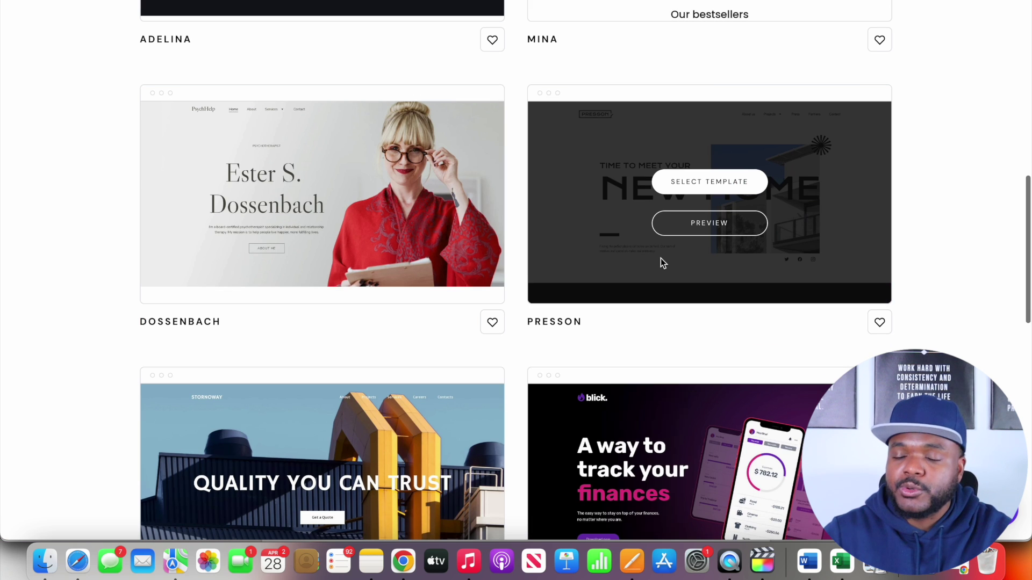
pyautogui.scroll(-3, 662, 262)
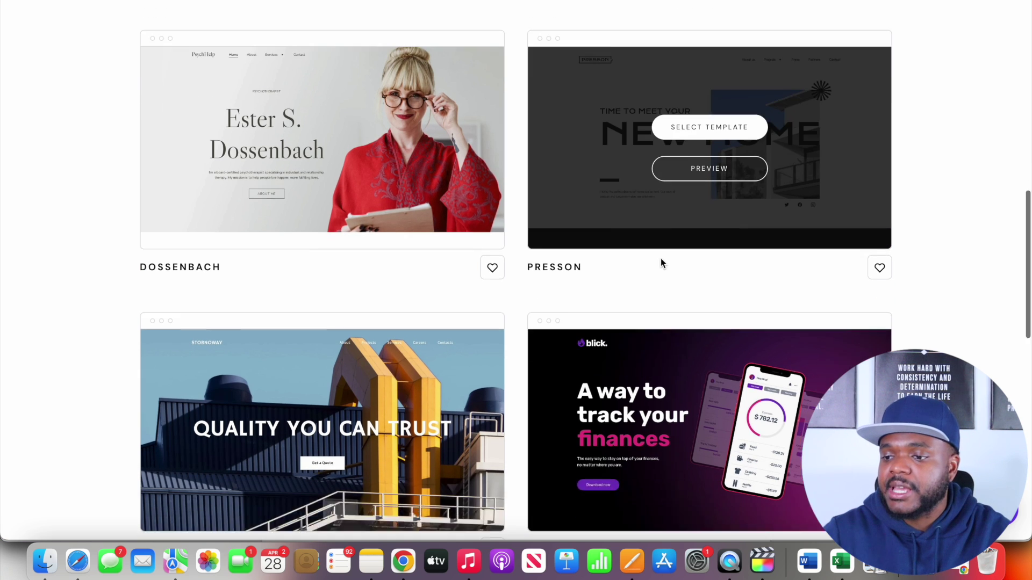
pyautogui.scroll(15, 662, 262)
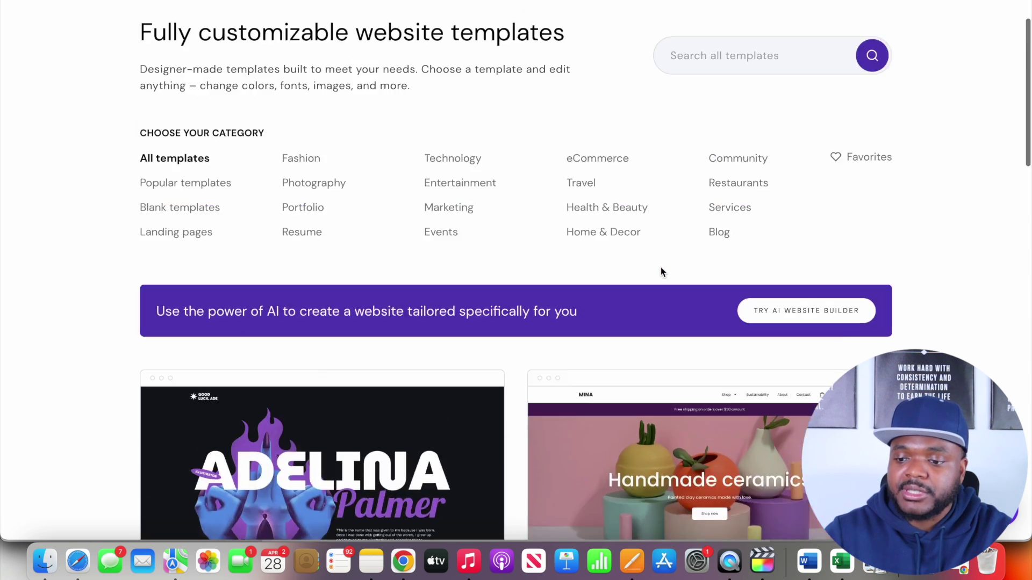
pyautogui.scroll(-1, 252, 394)
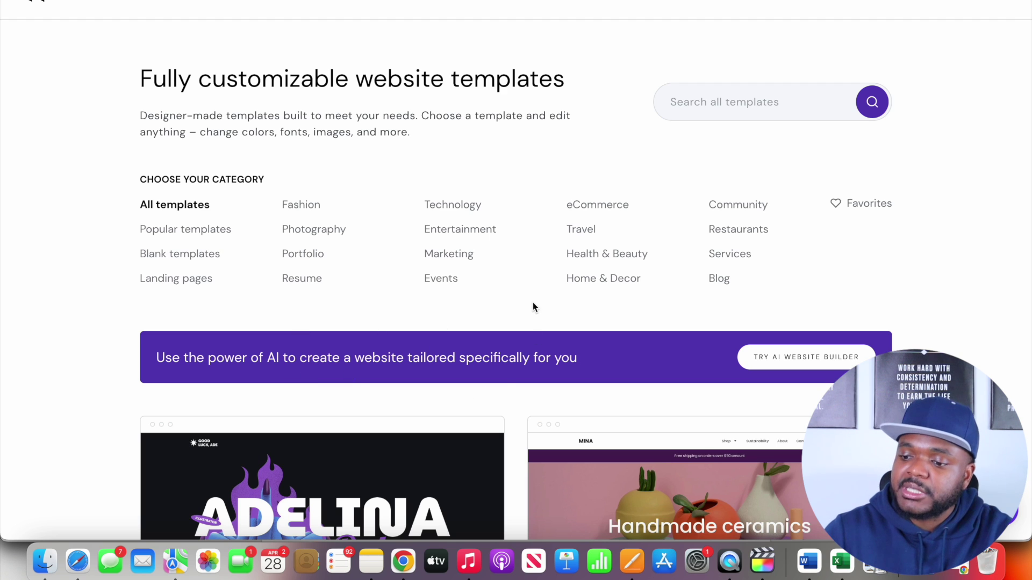
pyautogui.click(761, 357)
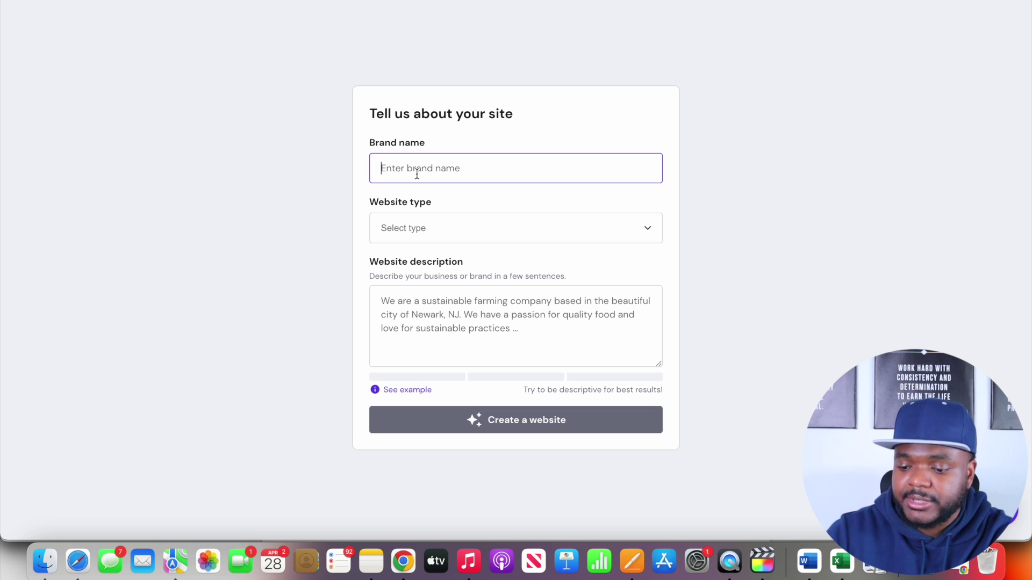
# Step: Enter brand 'Success With Sam', website type Blog, and paste the prepared description
pyautogui.write('Success With Sam')
pyautogui.click(411, 230)
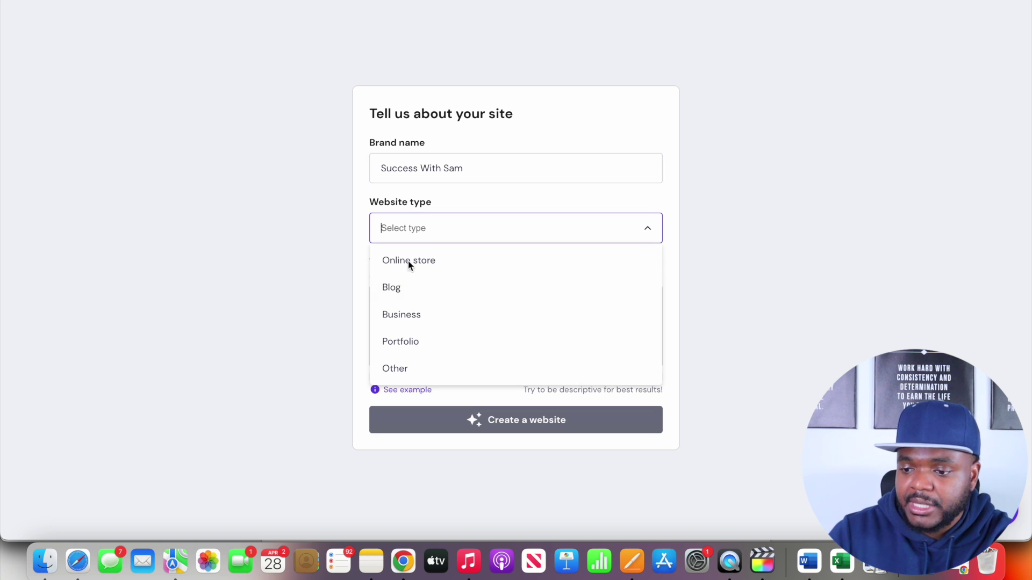
pyautogui.click(411, 291)
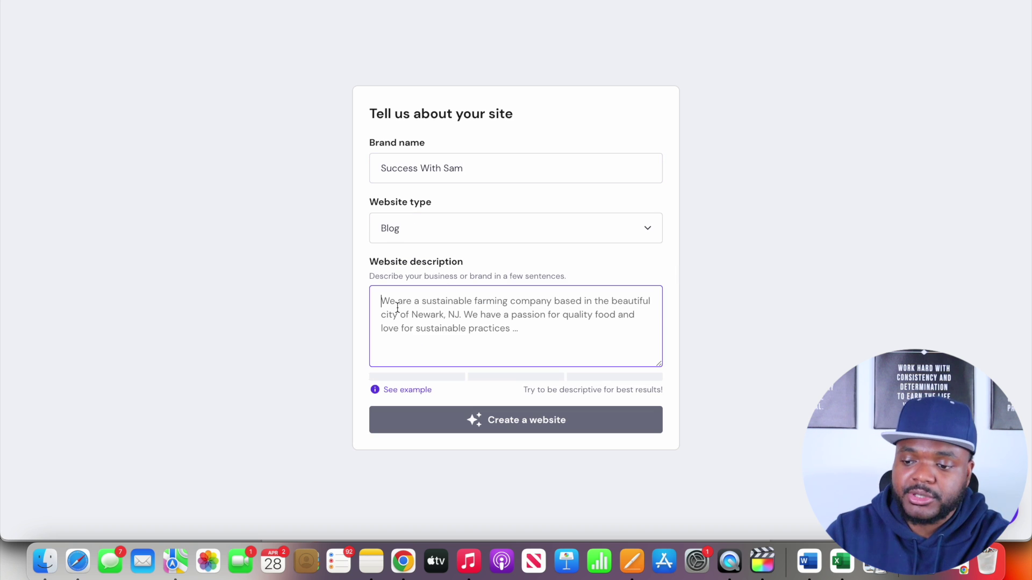
pyautogui.write("We are a company that releases blog articles relating to topics to do with the 'make money online' niche, our goals is to help people understand the world of starting an online business with the articles that we publish")
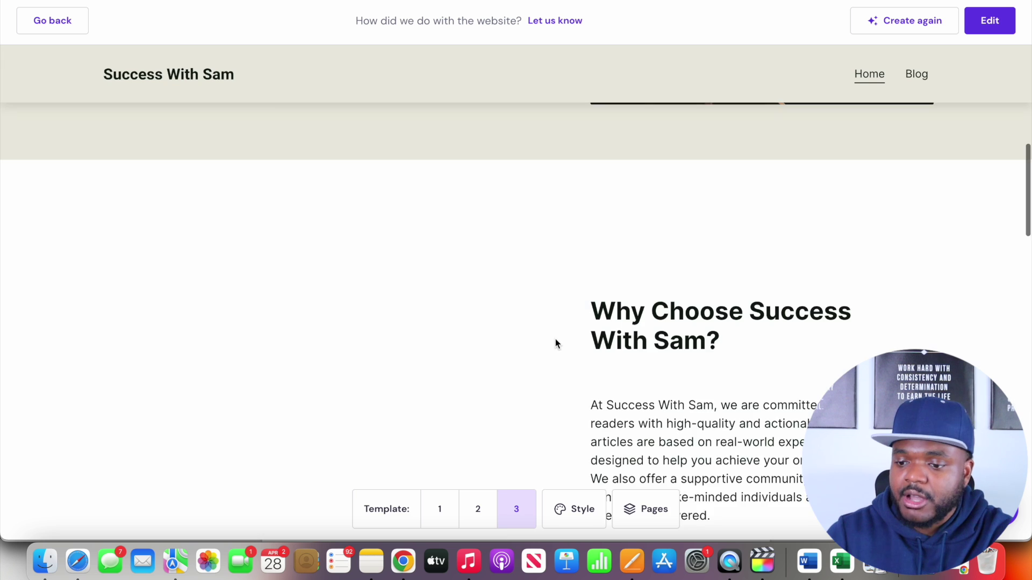
# Step: Scroll through the generated site's Home page preview
pyautogui.scroll(-5, 556, 339)
pyautogui.scroll(-2, 556, 338)
pyautogui.scroll(5, 556, 338)
pyautogui.scroll(5, 564, 322)
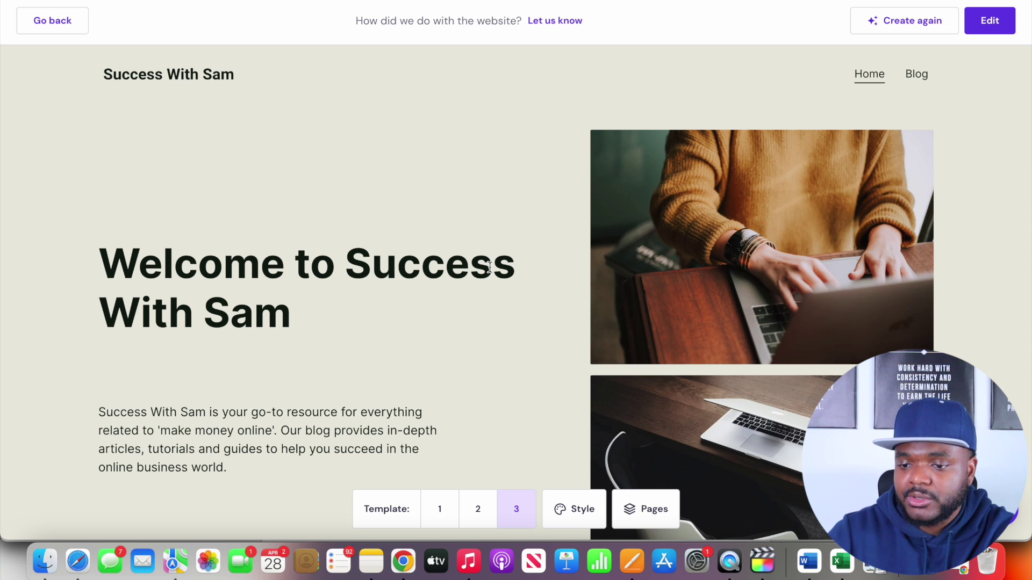
pyautogui.scroll(-5, 489, 267)
pyautogui.scroll(-3, 489, 267)
pyautogui.scroll(-1, 489, 266)
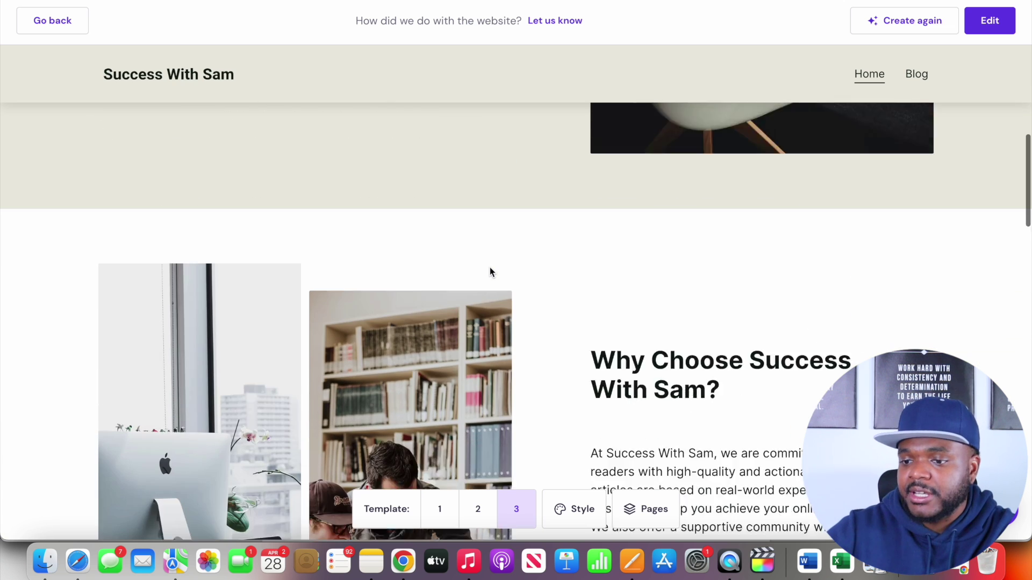
pyautogui.scroll(-3, 489, 266)
pyautogui.scroll(-2, 489, 266)
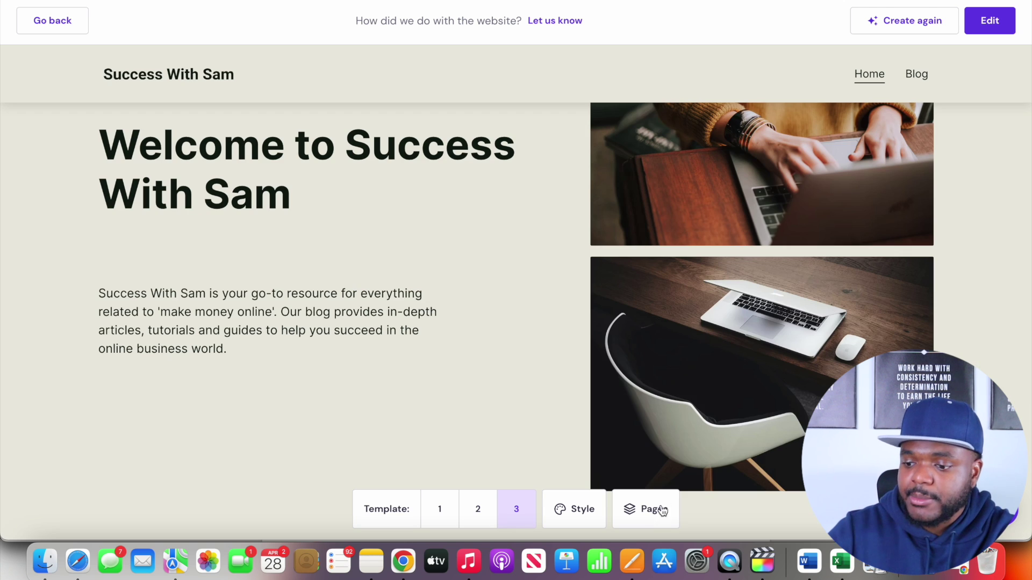
# Step: Check the site's page list, then switch the preview to the Blog page
pyautogui.click(652, 515)
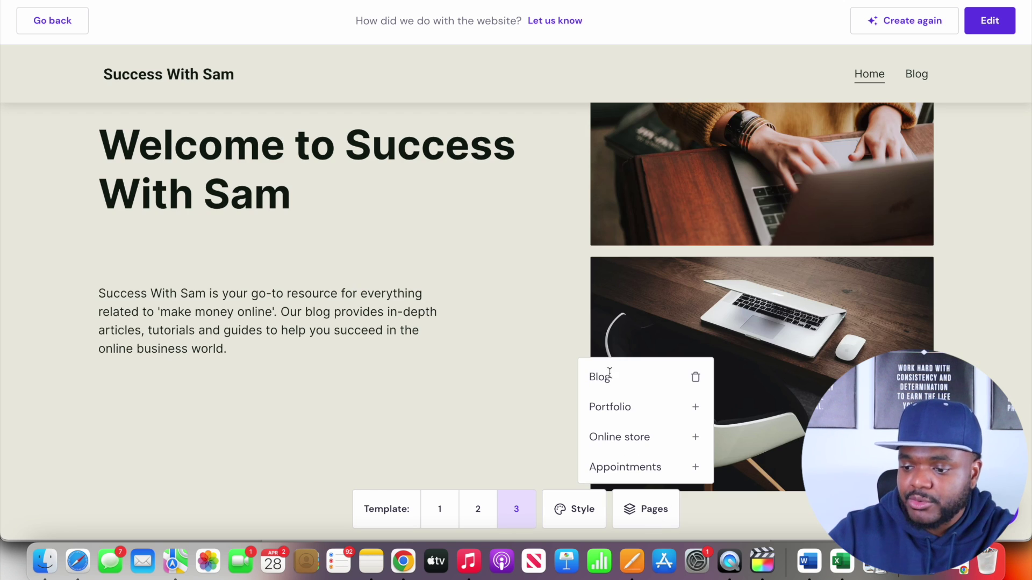
pyautogui.click(480, 326)
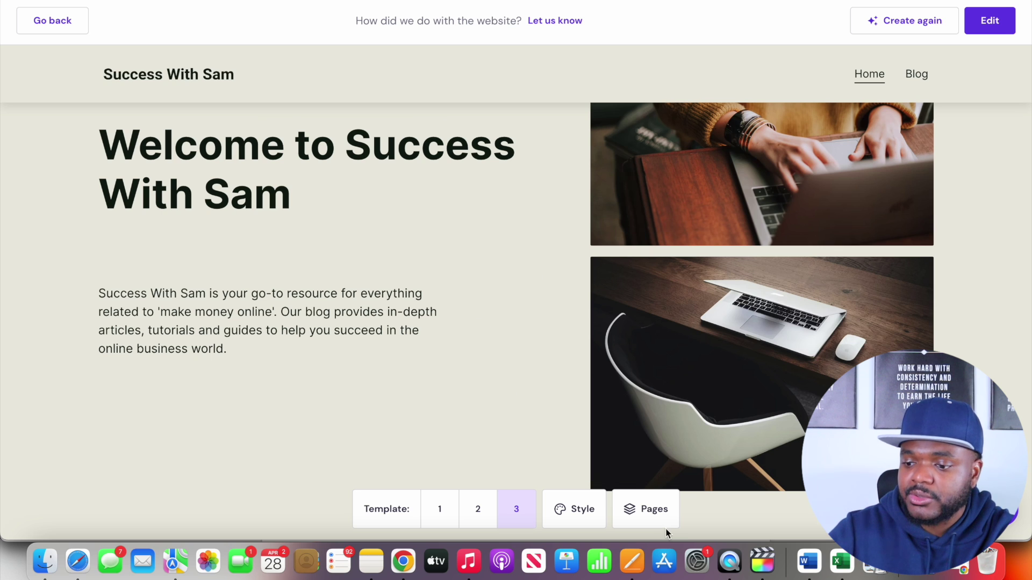
pyautogui.click(658, 515)
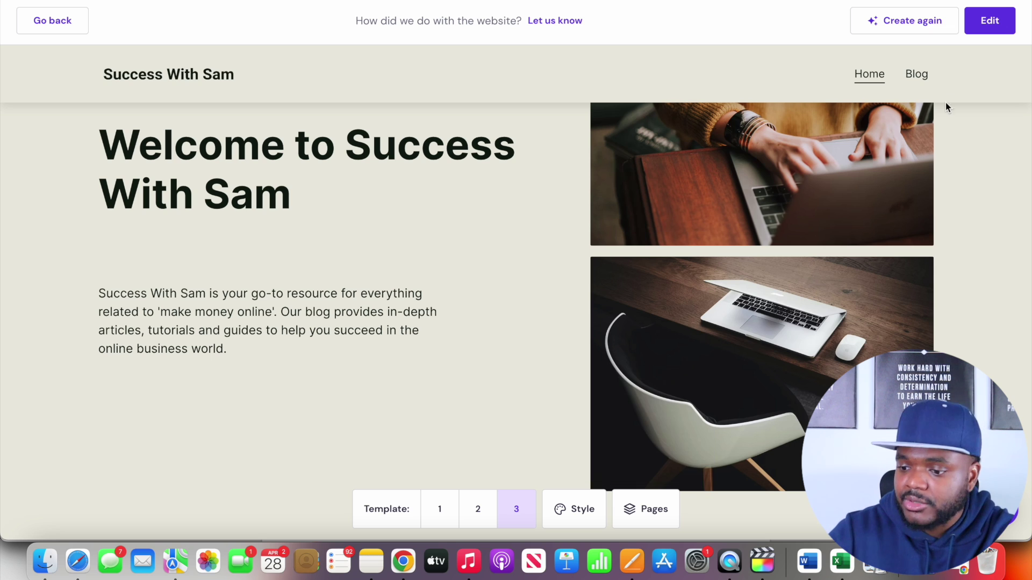
pyautogui.click(917, 78)
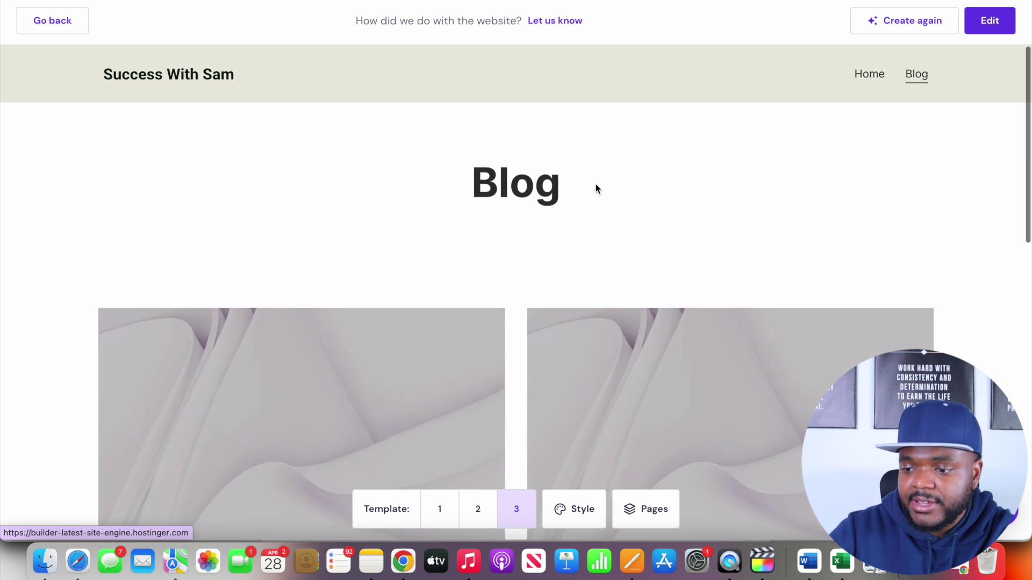
# Step: Scroll through the Blog page's placeholder posts
pyautogui.scroll(-3, 624, 170)
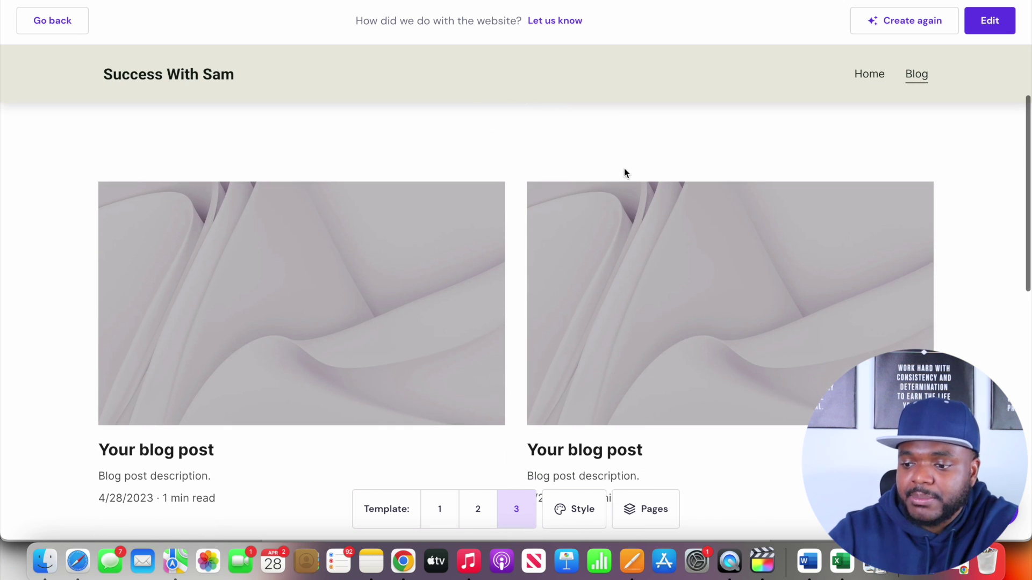
pyautogui.scroll(-2, 624, 169)
pyautogui.scroll(-3, 625, 171)
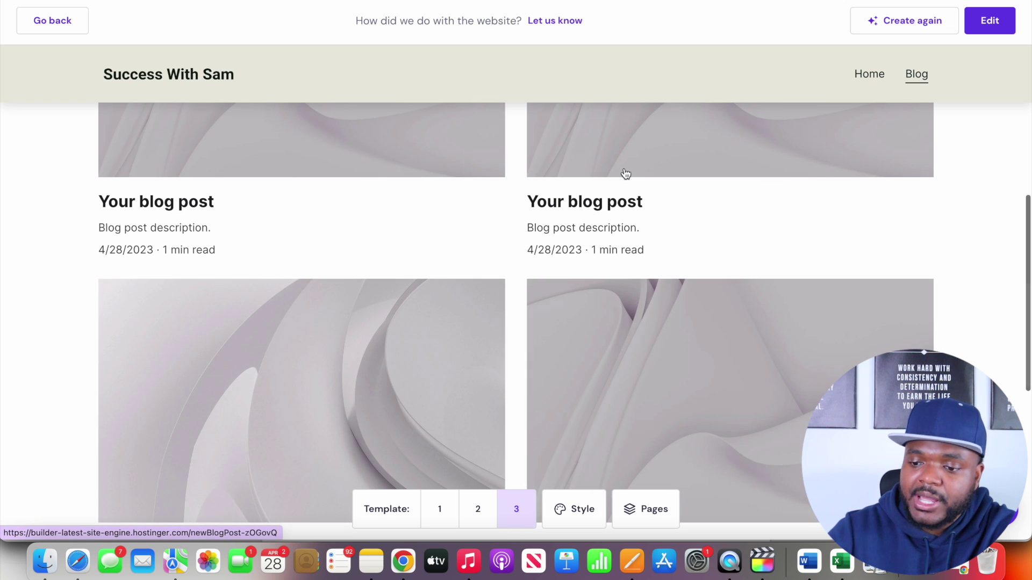
pyautogui.scroll(-3, 625, 173)
pyautogui.scroll(-4, 625, 173)
pyautogui.scroll(15, 625, 173)
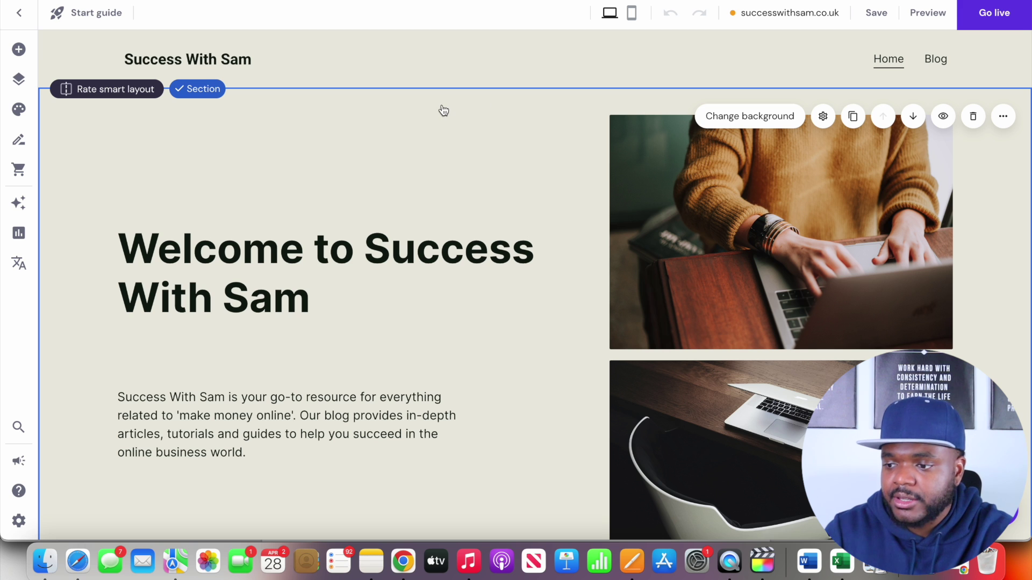
pyautogui.scroll(-3, 376, 272)
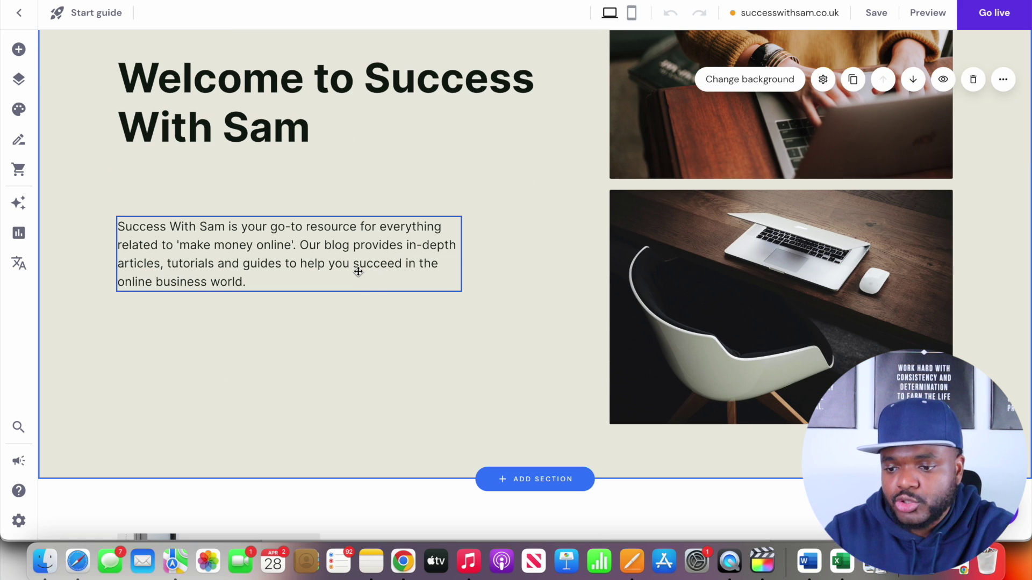
pyautogui.click(354, 281)
pyautogui.click(259, 280)
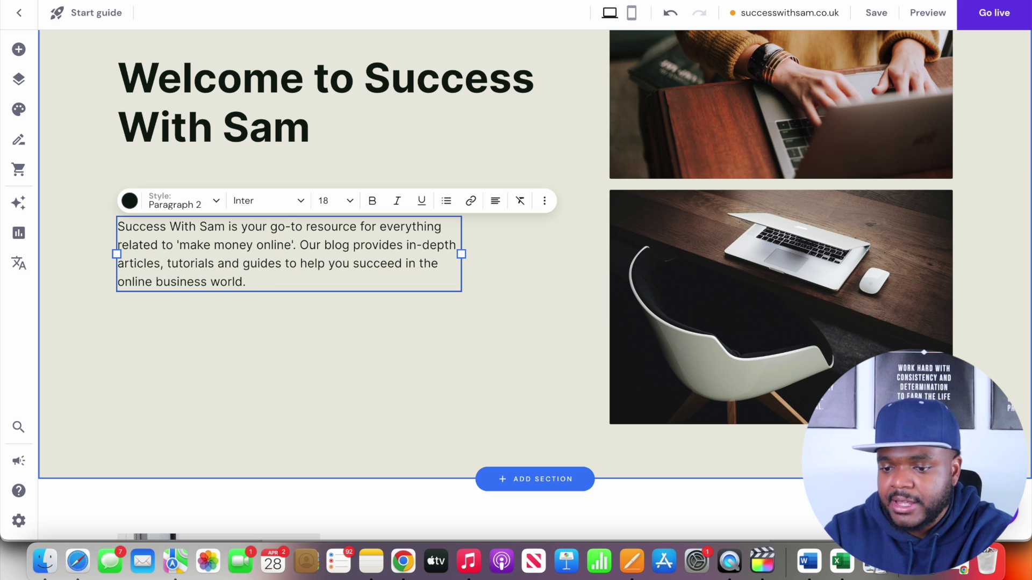
pyautogui.write('asfsf')
pyautogui.press('BackSpace')
pyautogui.press('BackSpace')
pyautogui.press('BackSpace')
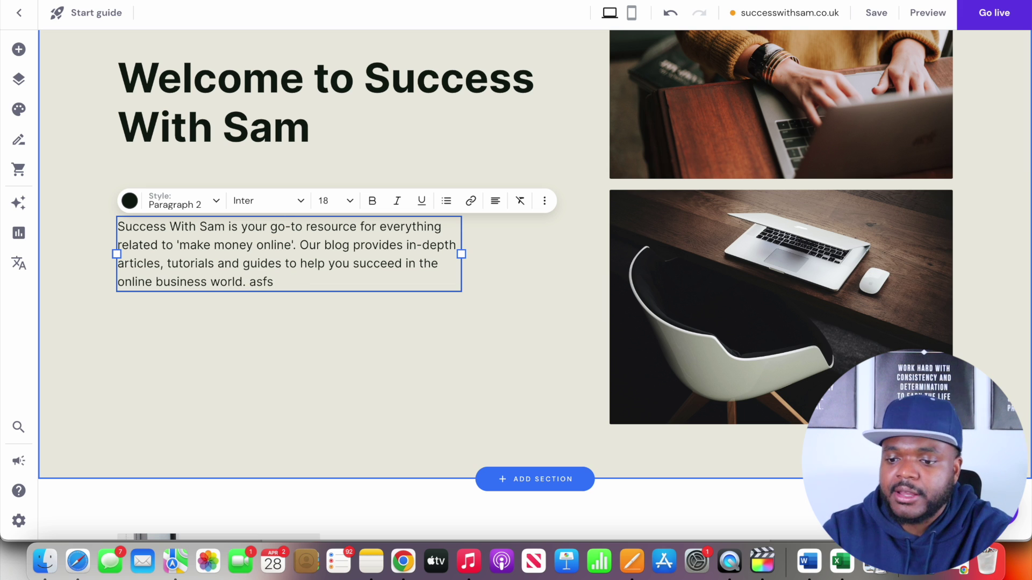
pyautogui.press('BackSpace')
pyautogui.press('BackSpace')
pyautogui.press('BackSpace')
pyautogui.press('BackSpace')
pyautogui.click(297, 357)
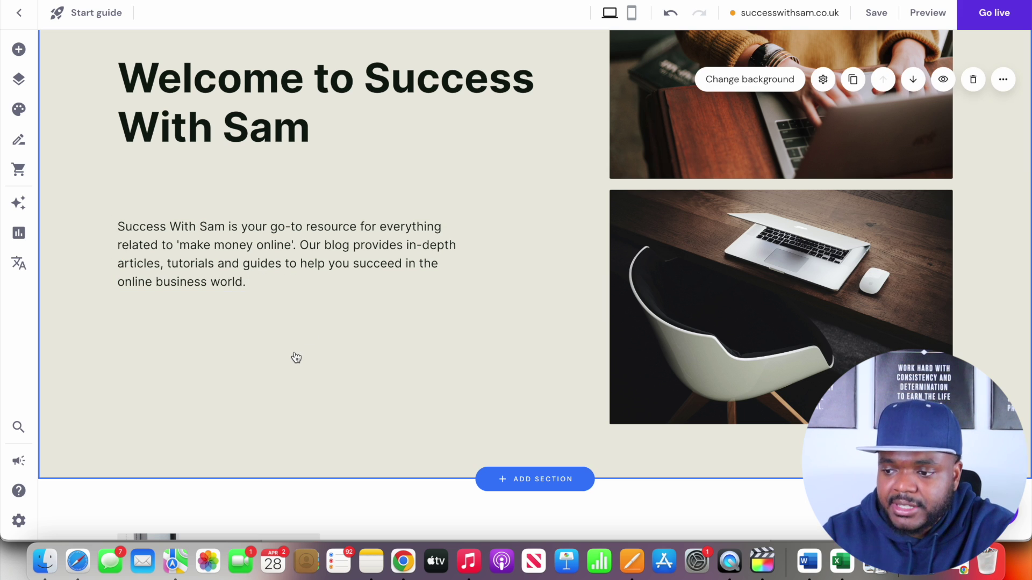
pyautogui.click(810, 257)
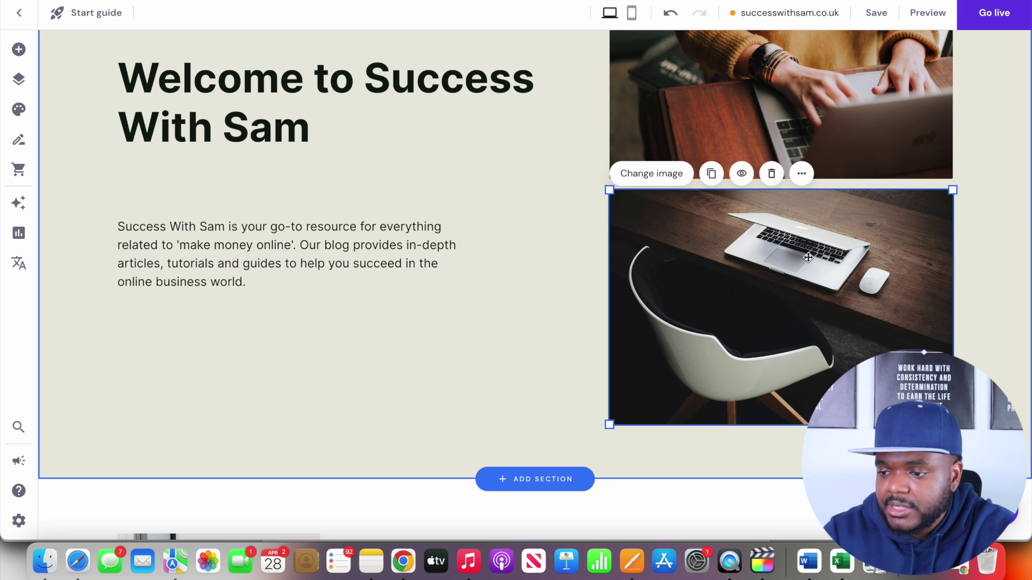
pyautogui.scroll(-3, 553, 316)
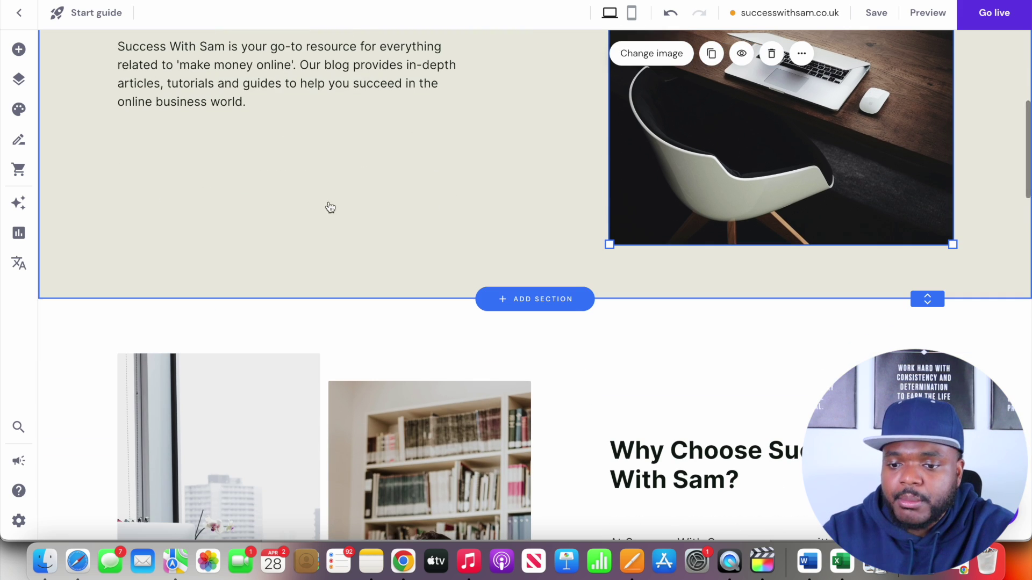
# Step: Add a new About page using the first 'Get to know us' template
pyautogui.click(19, 140)
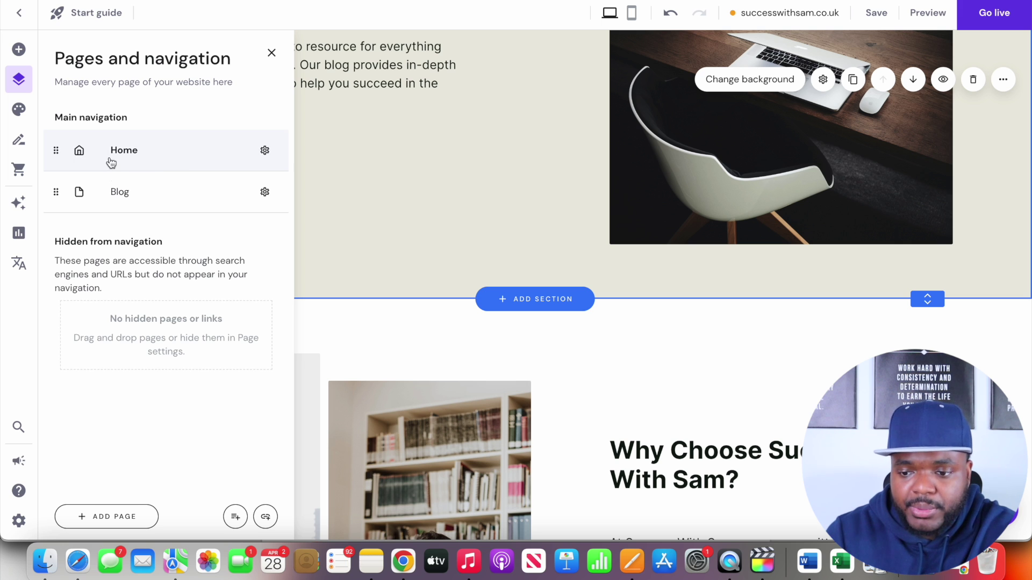
pyautogui.click(98, 518)
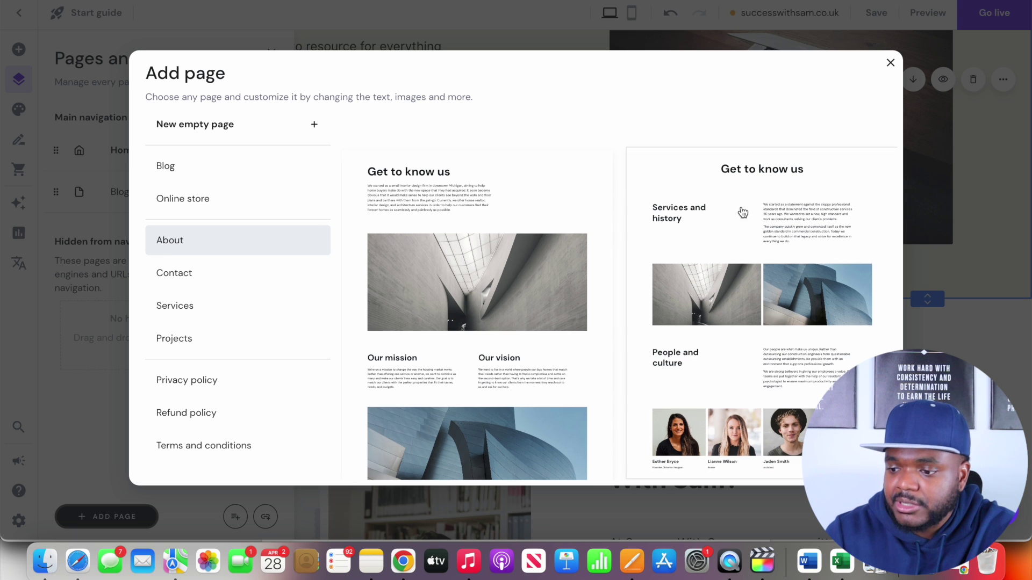
pyautogui.scroll(-1, 514, 296)
pyautogui.scroll(-3, 513, 295)
pyautogui.scroll(3, 513, 295)
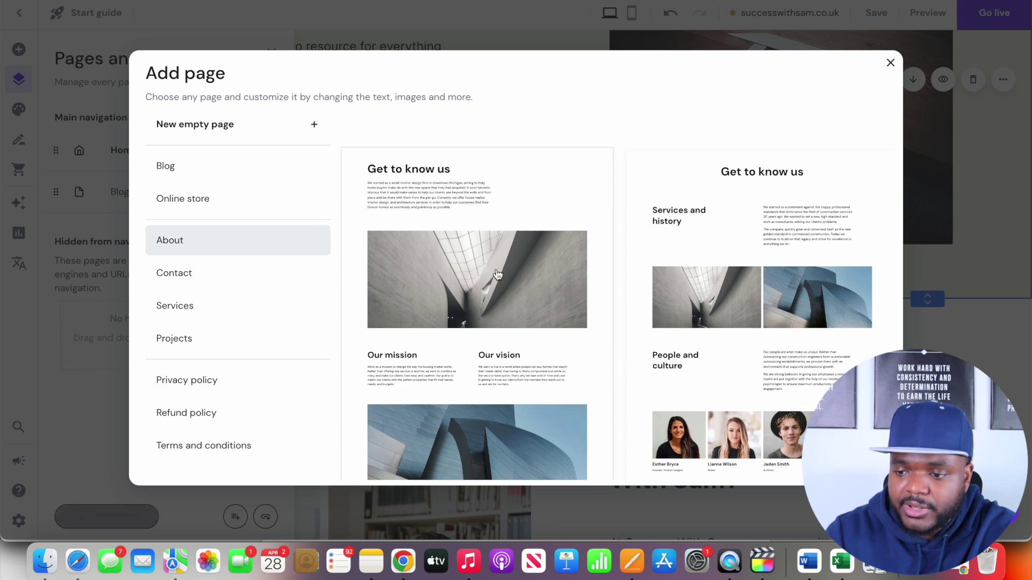
pyautogui.click(497, 274)
pyautogui.scroll(-5, 254, 280)
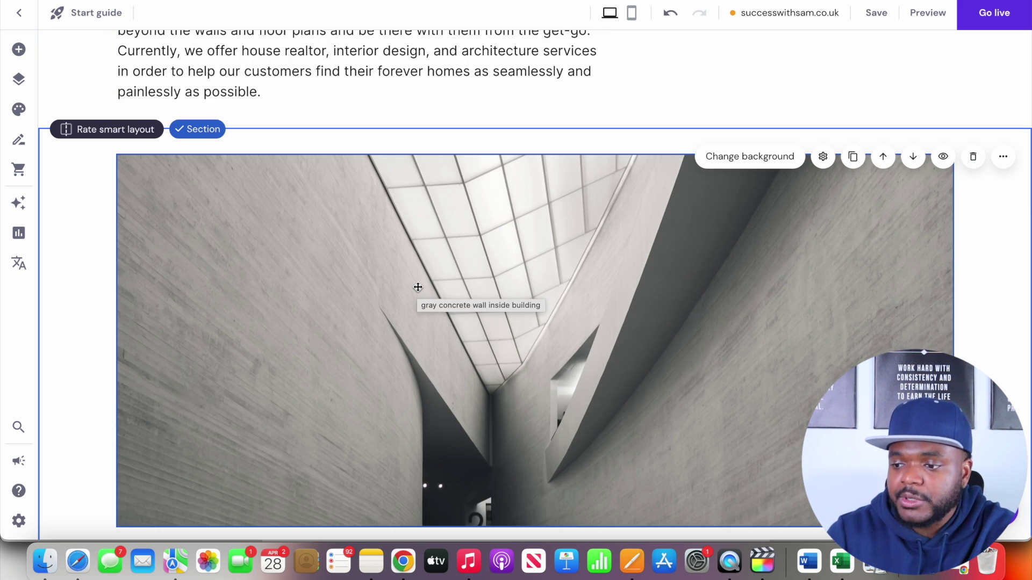
# Step: Delete the grey building photo, Our mission / Our vision, and blue building photo sections
pyautogui.click(973, 162)
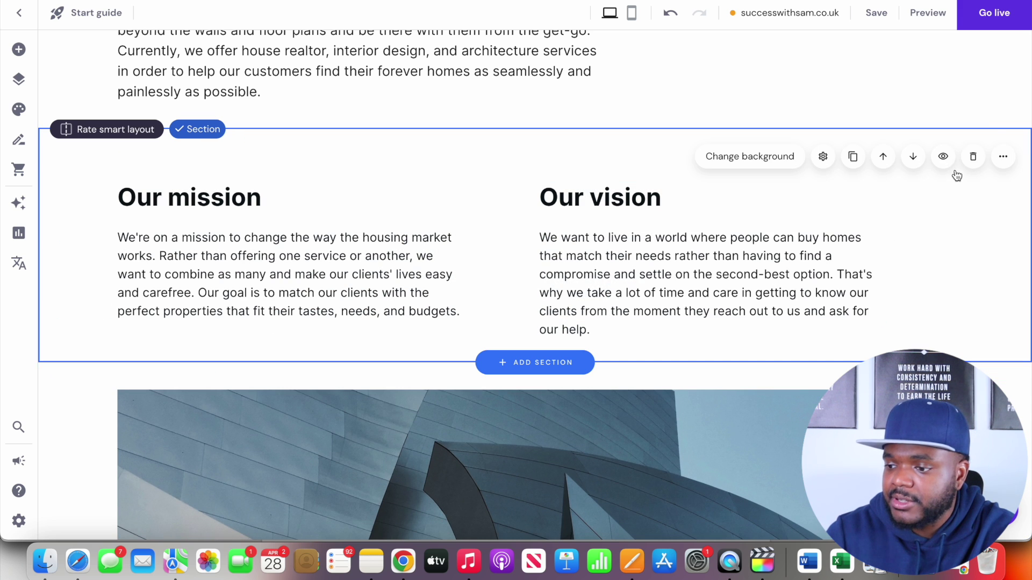
pyautogui.click(973, 157)
pyautogui.scroll(-5, 796, 313)
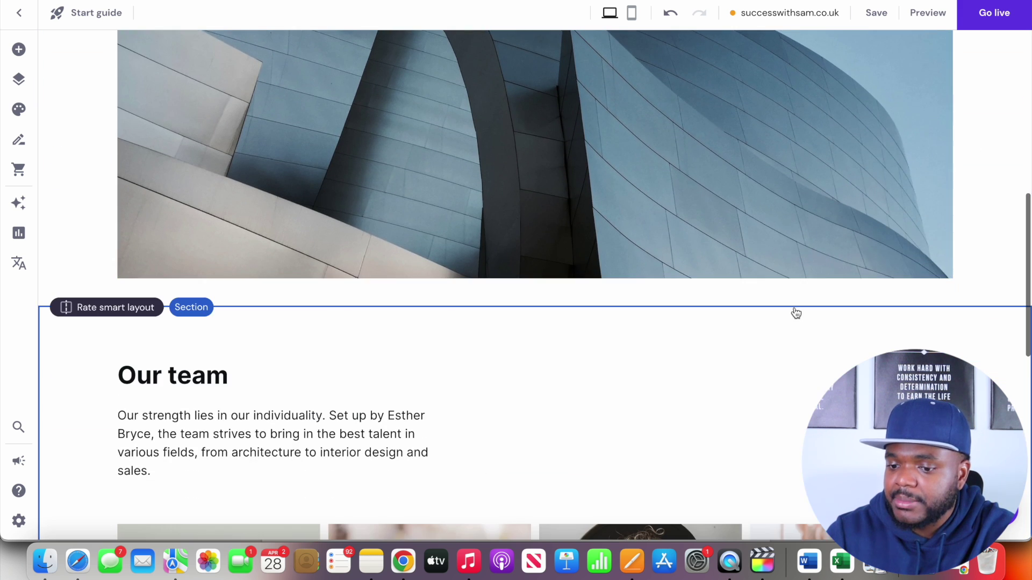
pyautogui.scroll(2, 796, 313)
pyautogui.scroll(2, 794, 312)
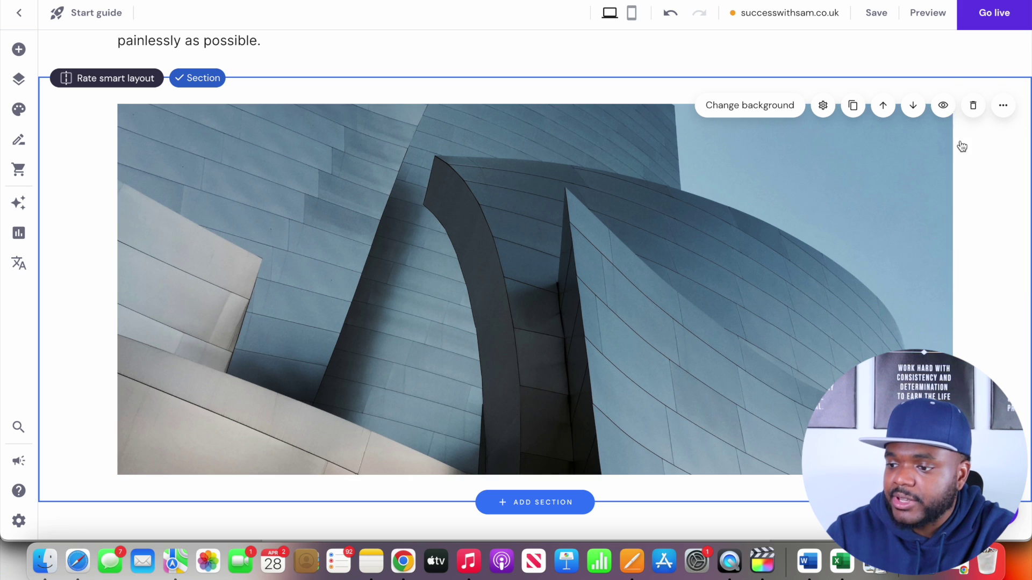
pyautogui.click(973, 105)
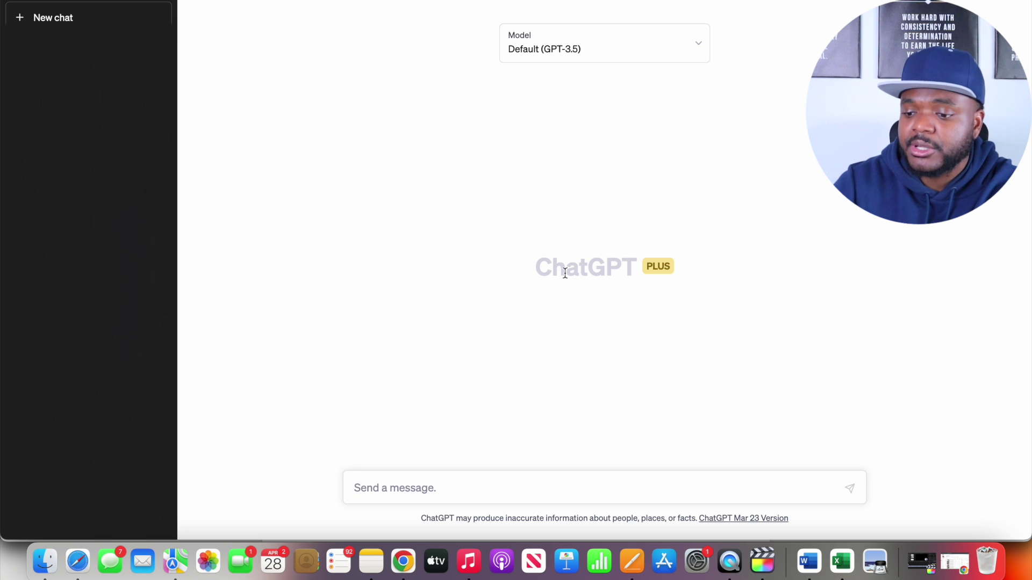
# Step: Ask ChatGPT for 300 words of 'about us' text for Success With Sam, then select the reply
pyautogui.write("I have a website called 'Success With Sam' can you write 300 words for an 'about us' page for a blog website that is about helping people make money online with an online business")
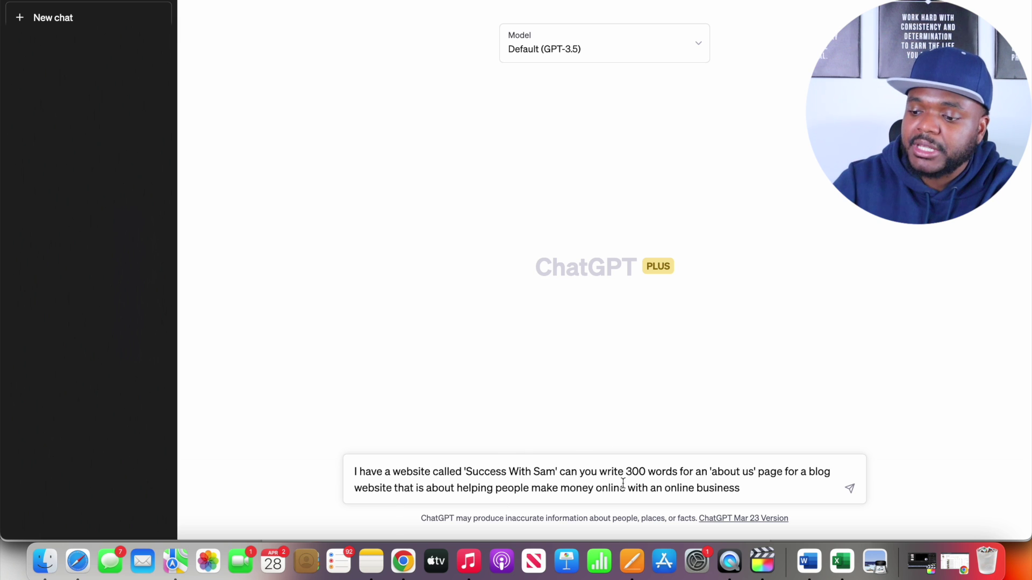
pyautogui.click(850, 488)
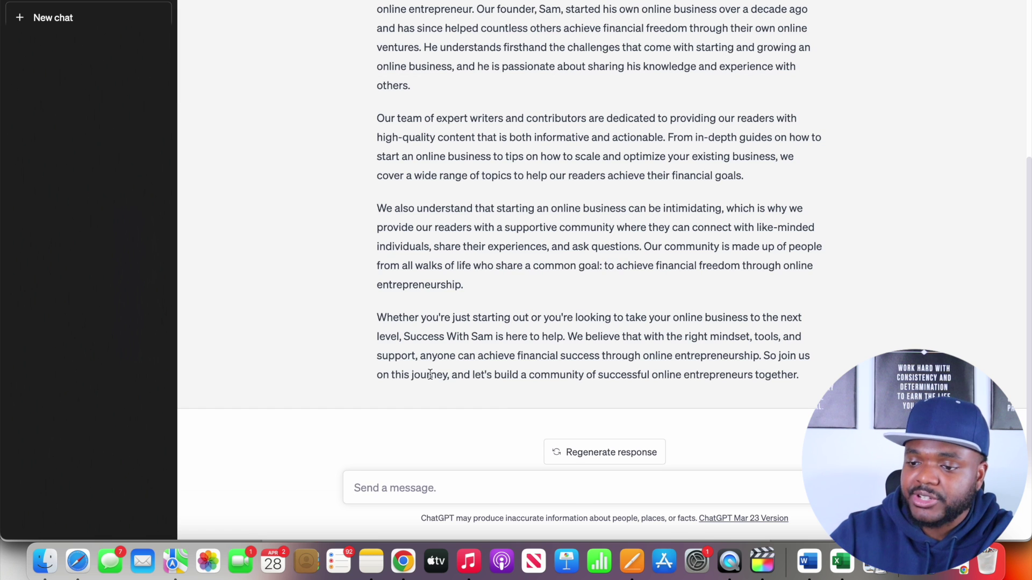
pyautogui.scroll(4, 494, 376)
pyautogui.scroll(1, 457, 375)
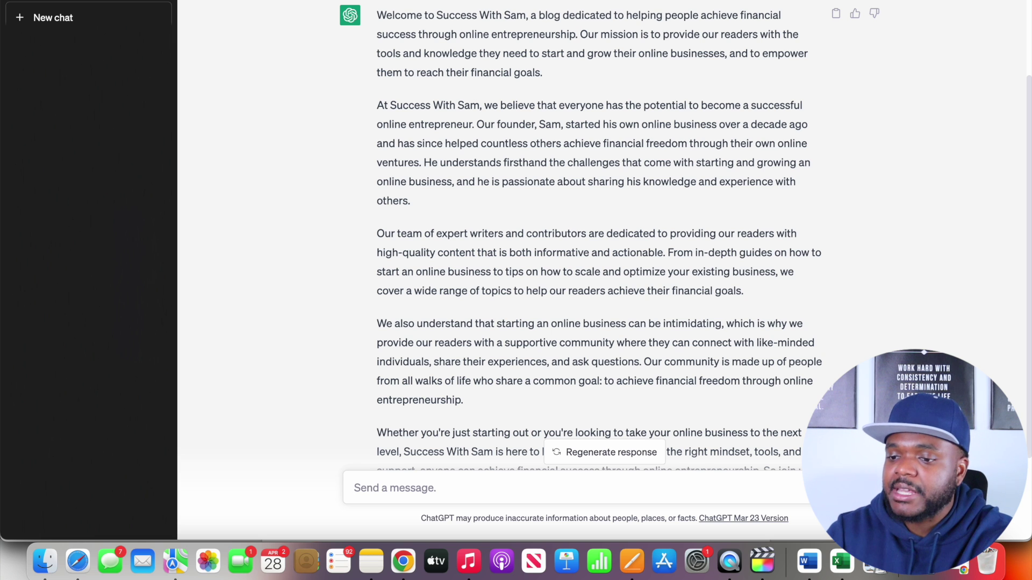
pyautogui.moveTo(377, 14); pyautogui.dragTo(501, 465)
pyautogui.hotkey('ctrl', 'c')
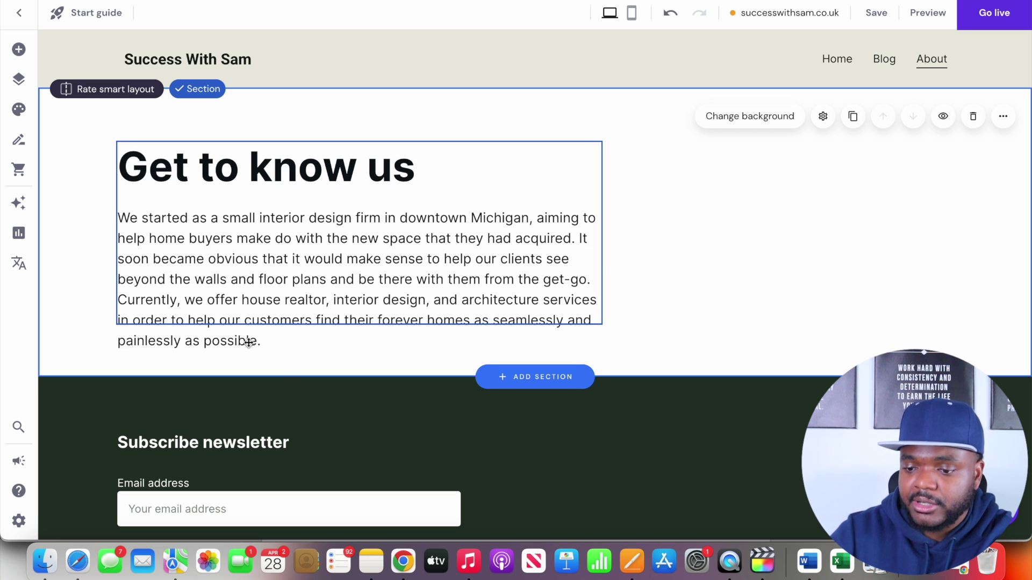
# Step: Replace the Get to know us paragraph with the pasted ChatGPT about-us text
pyautogui.click(248, 344)
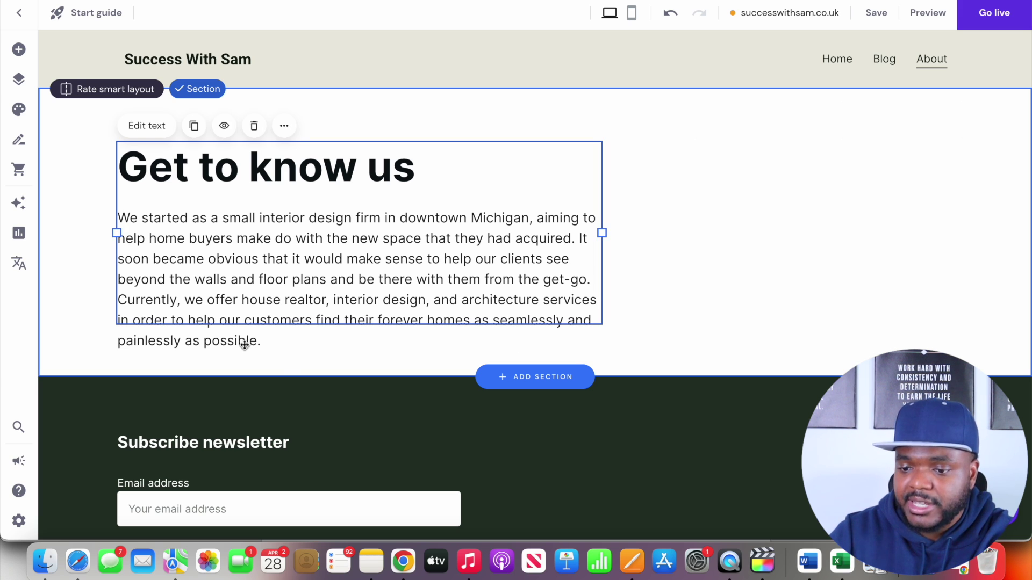
pyautogui.doubleClick(248, 345)
pyautogui.hotkey('ctrl', 'a')
pyautogui.hotkey('ctrl', 'v')
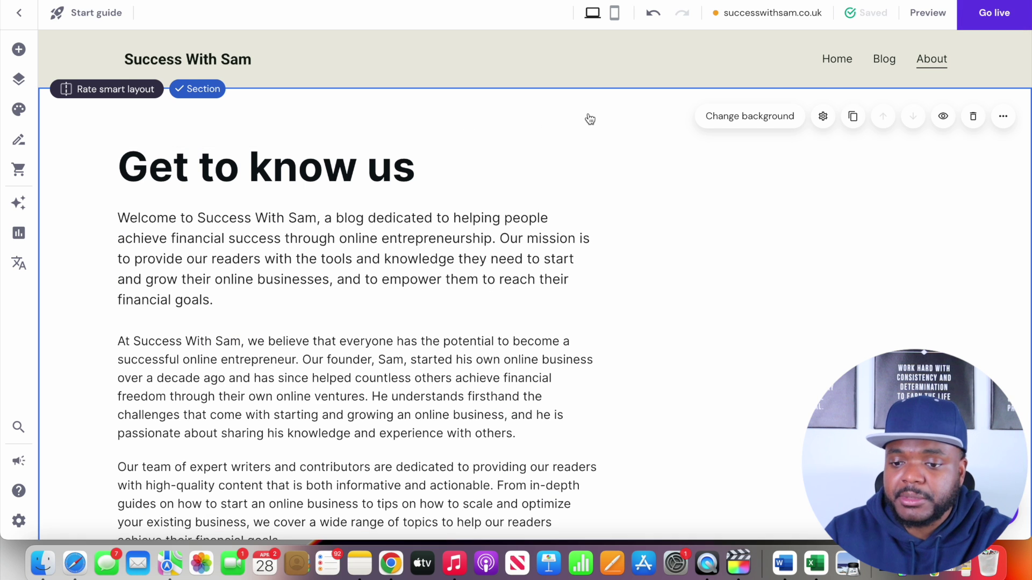
# Step: Place an Image element to the right of the about-us text
pyautogui.click(19, 49)
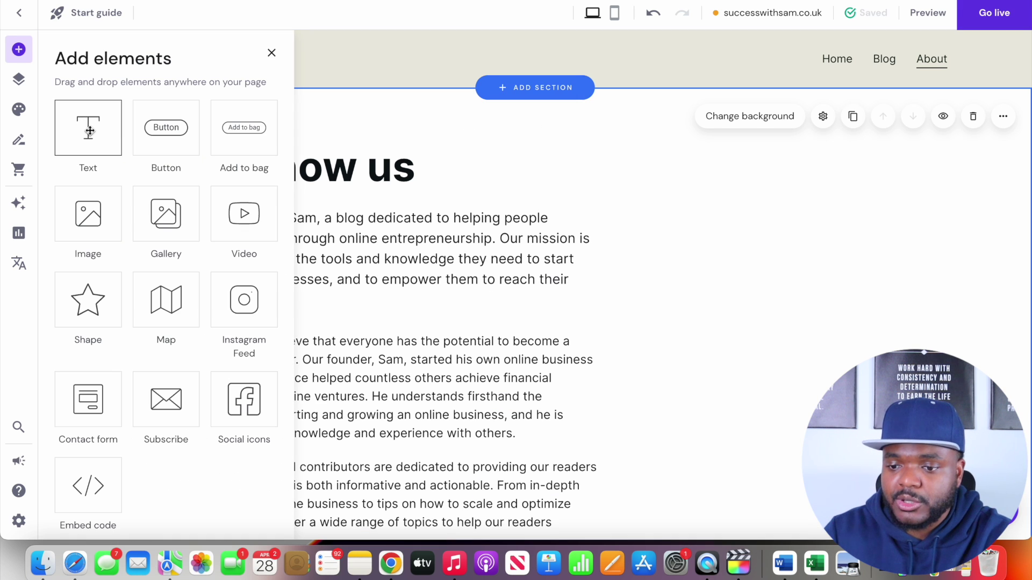
pyautogui.moveTo(87, 213); pyautogui.dragTo(817, 278)
pyautogui.scroll(-3, 783, 211)
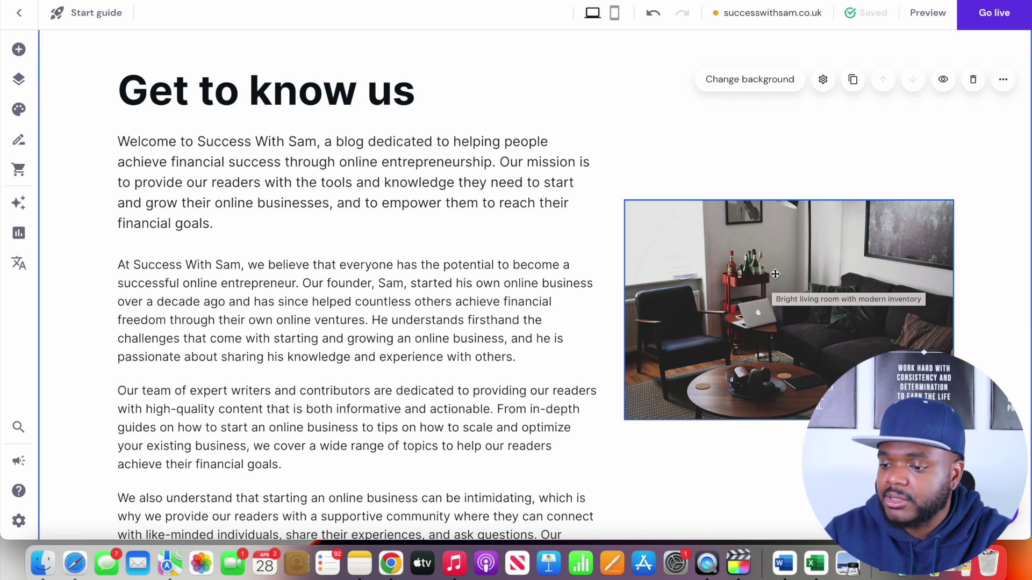
pyautogui.doubleClick(775, 274)
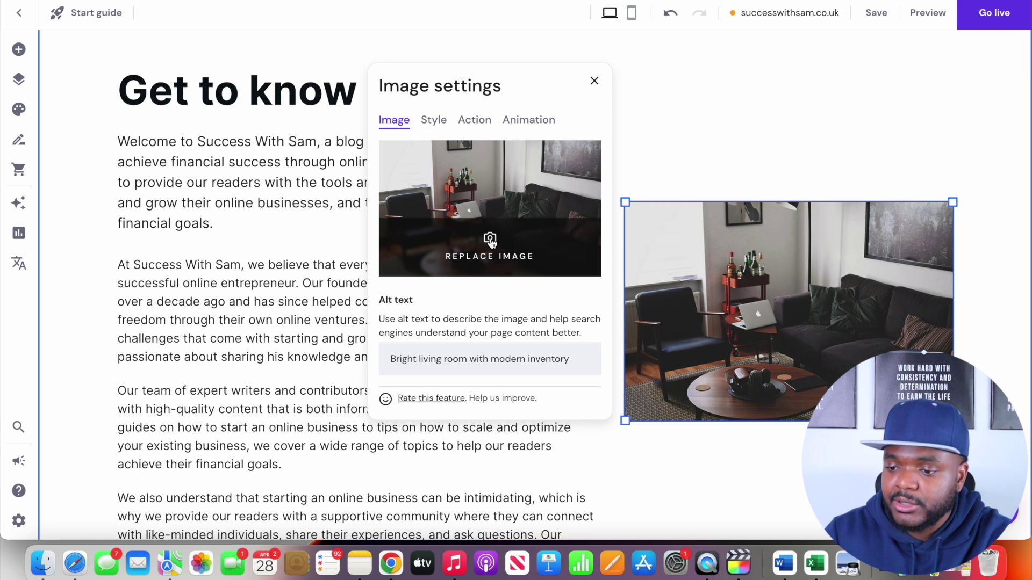
# Step: Replace the living-room image with the author's portrait from the Media library
pyautogui.click(490, 242)
pyautogui.moveTo(194, 214)
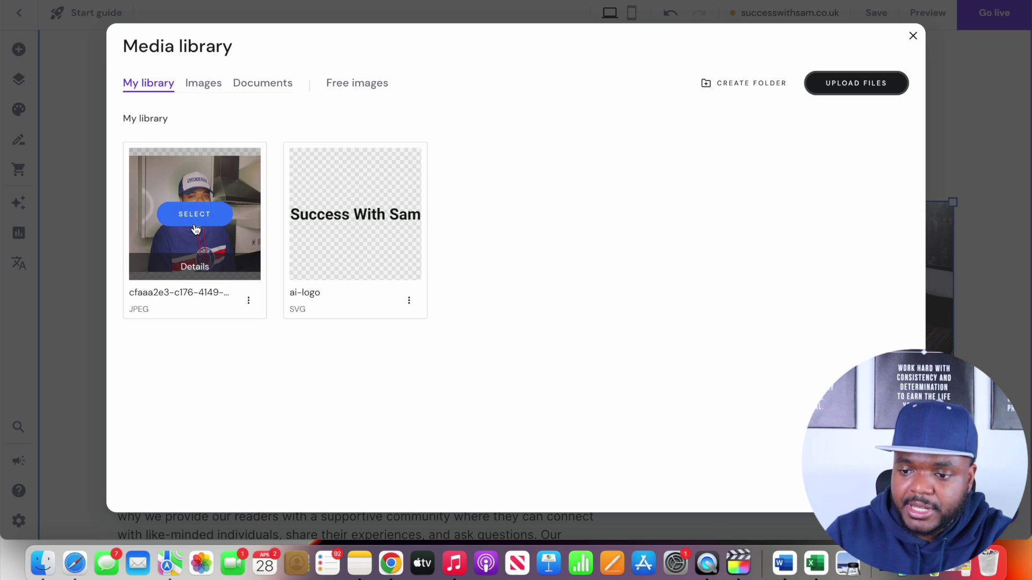
pyautogui.click(195, 214)
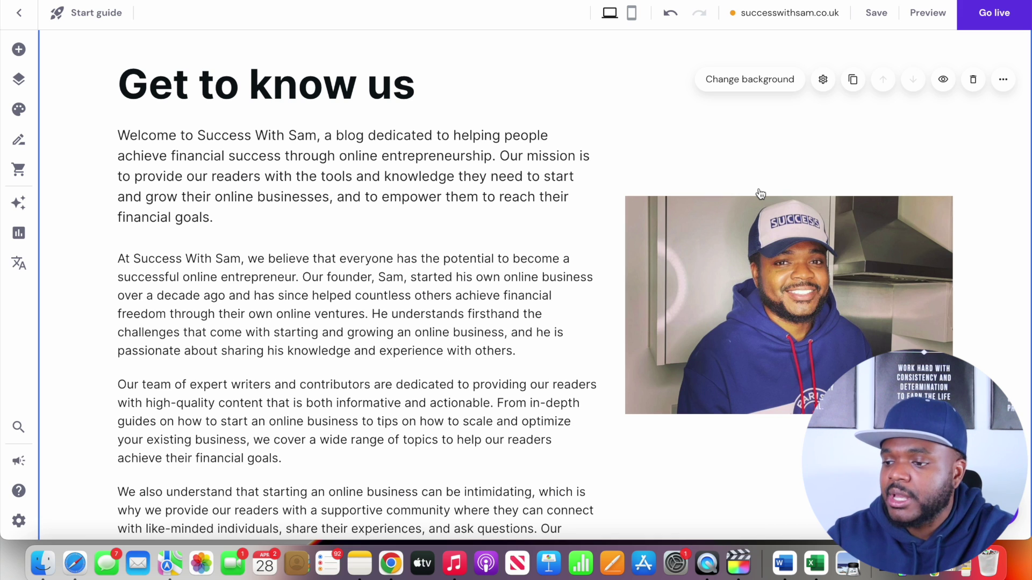
# Step: Preview the About and Home pages, then view the Home page in mobile layout
pyautogui.click(928, 13)
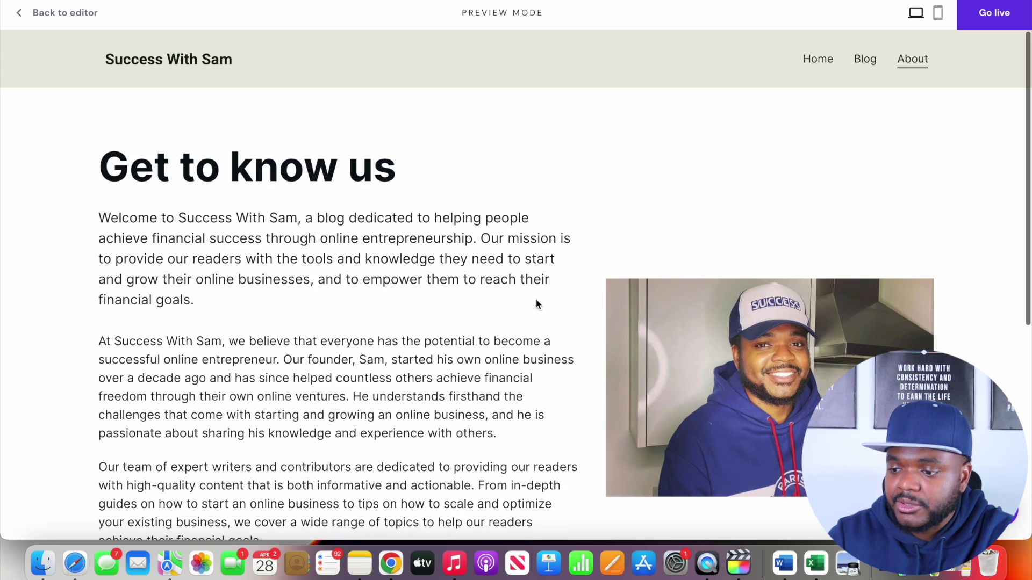
pyautogui.scroll(-3, 665, 236)
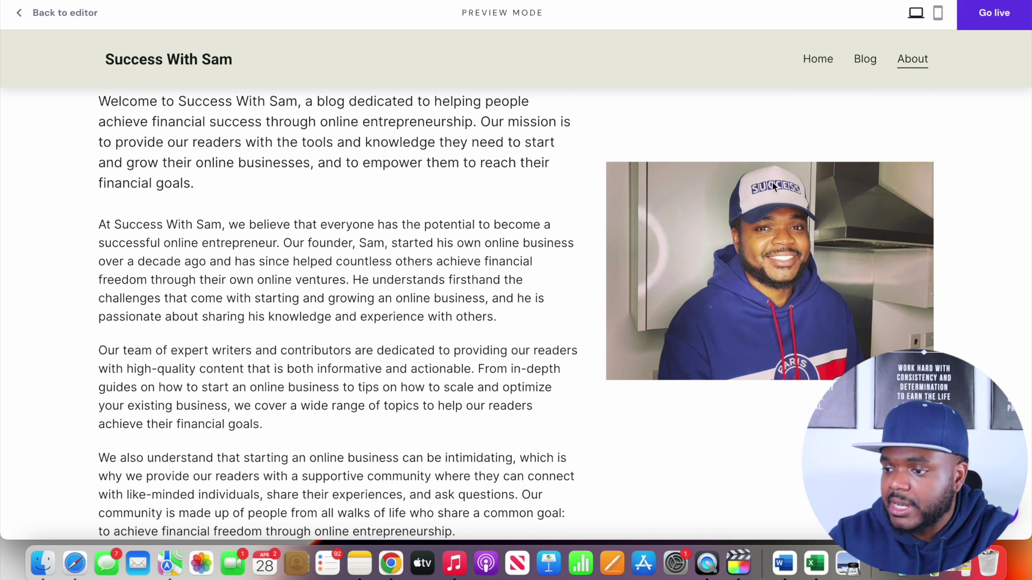
pyautogui.click(818, 63)
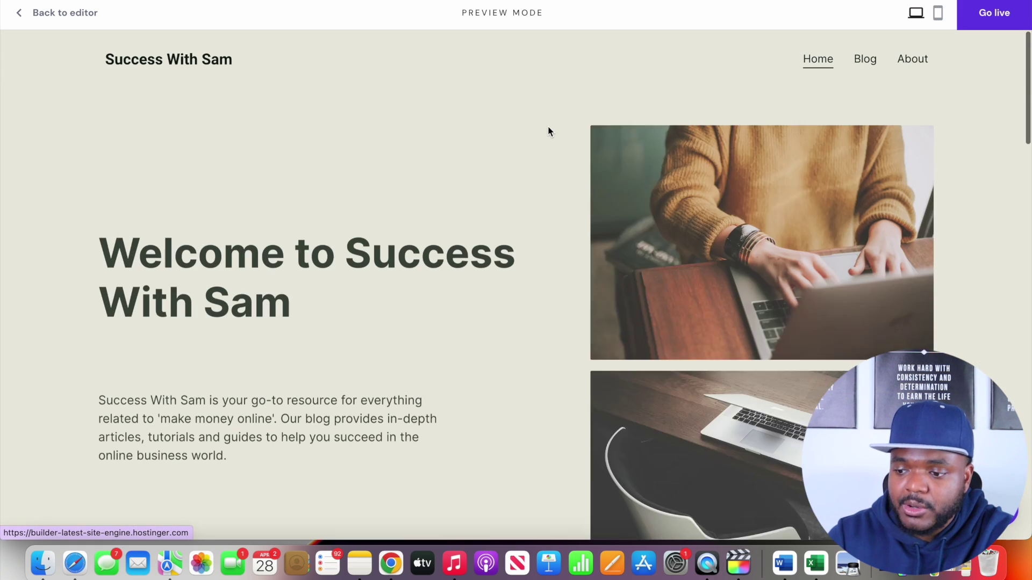
pyautogui.scroll(-5, 547, 125)
pyautogui.scroll(-3, 547, 126)
pyautogui.scroll(-3, 548, 131)
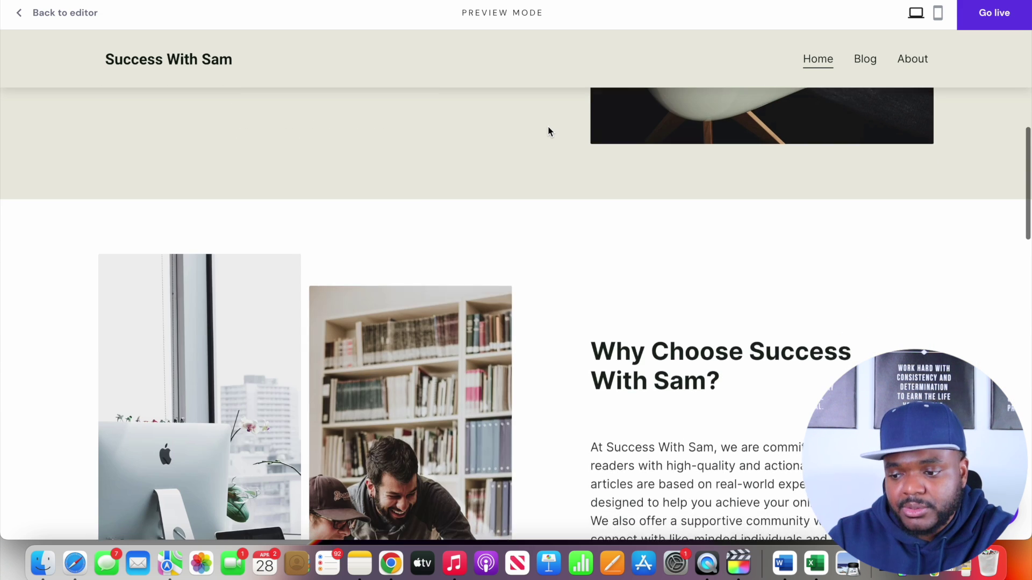
pyautogui.scroll(-3, 548, 131)
pyautogui.scroll(-3, 548, 132)
pyautogui.scroll(15, 548, 131)
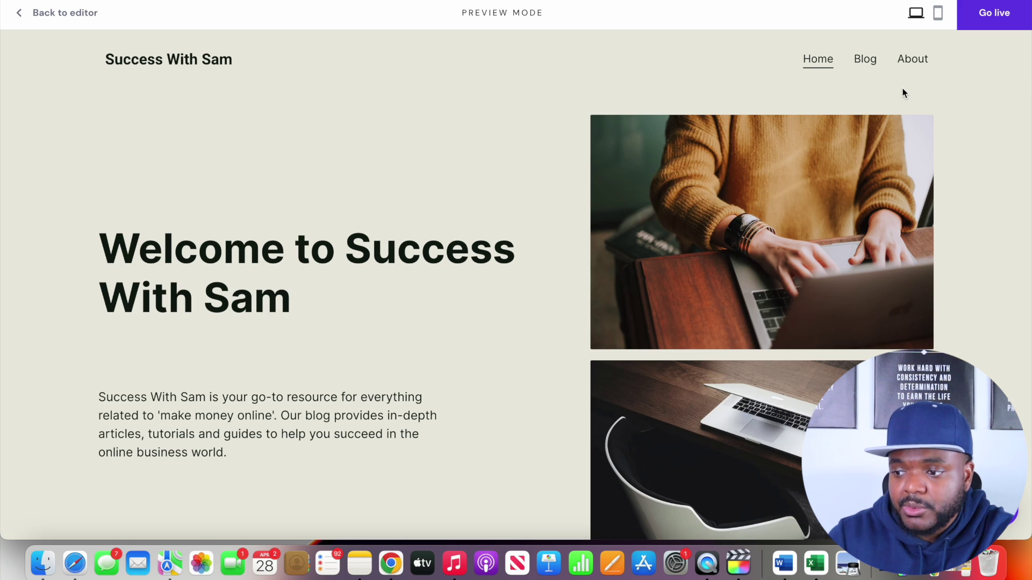
pyautogui.click(938, 15)
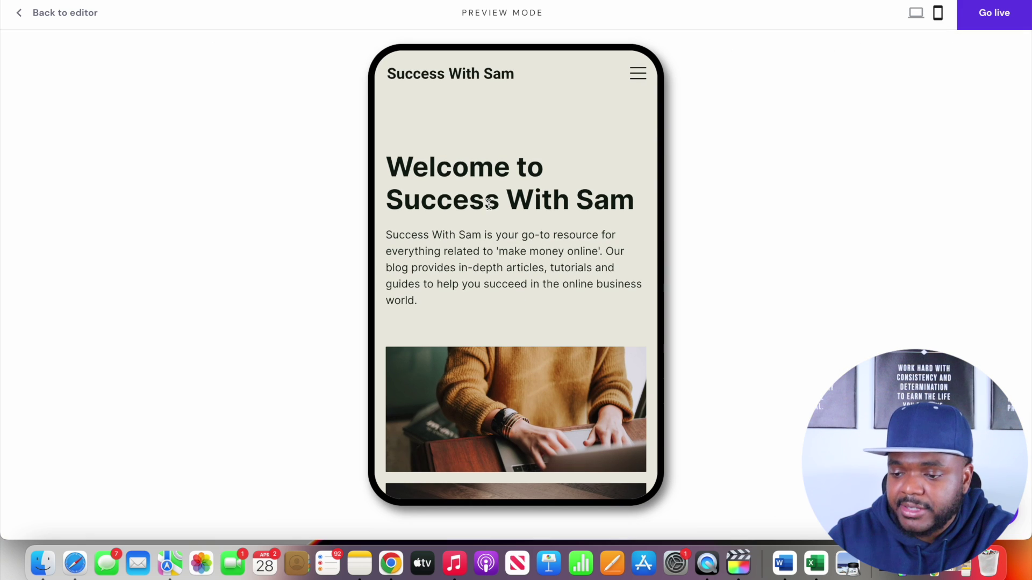
pyautogui.scroll(-5, 488, 204)
pyautogui.scroll(-5, 488, 204)
pyautogui.scroll(-5, 489, 205)
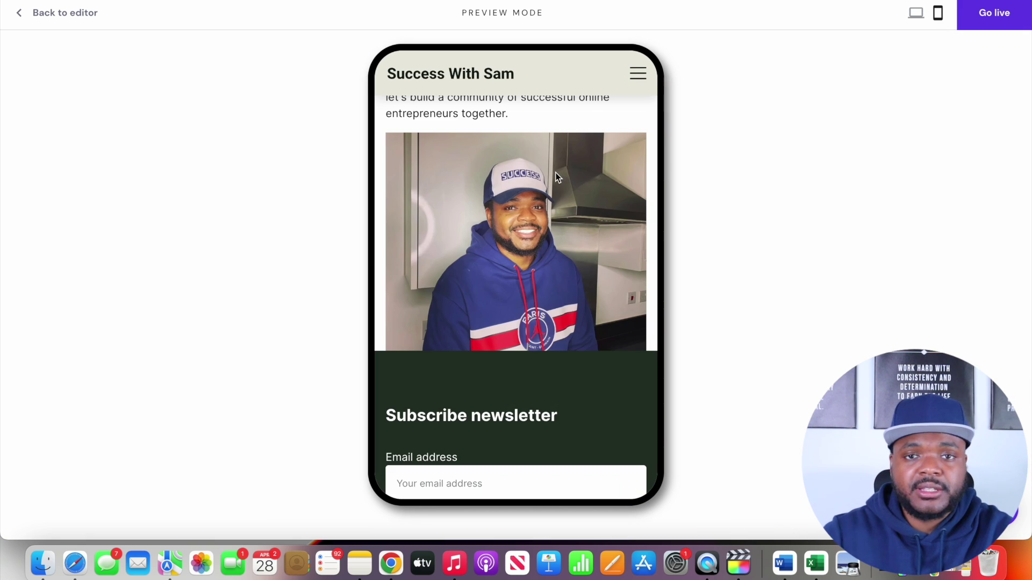